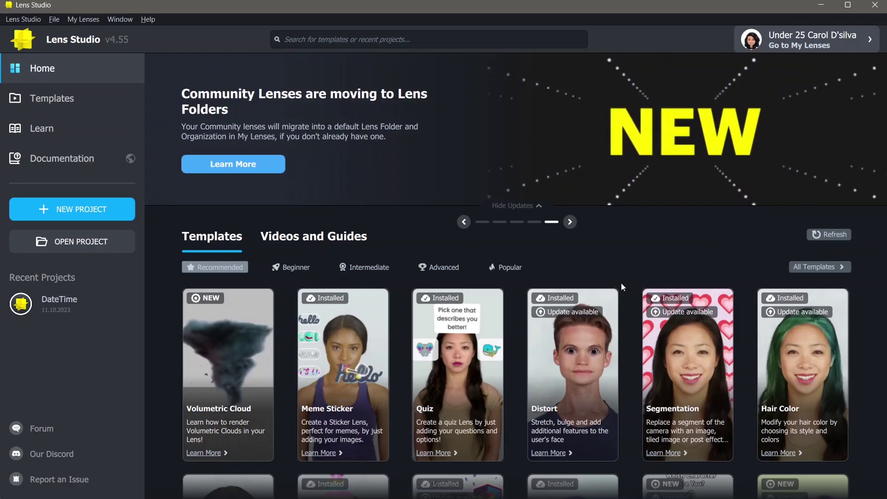
# Start a new project from the Animated Object template in the Templates gallery
pyautogui.click(110, 96)
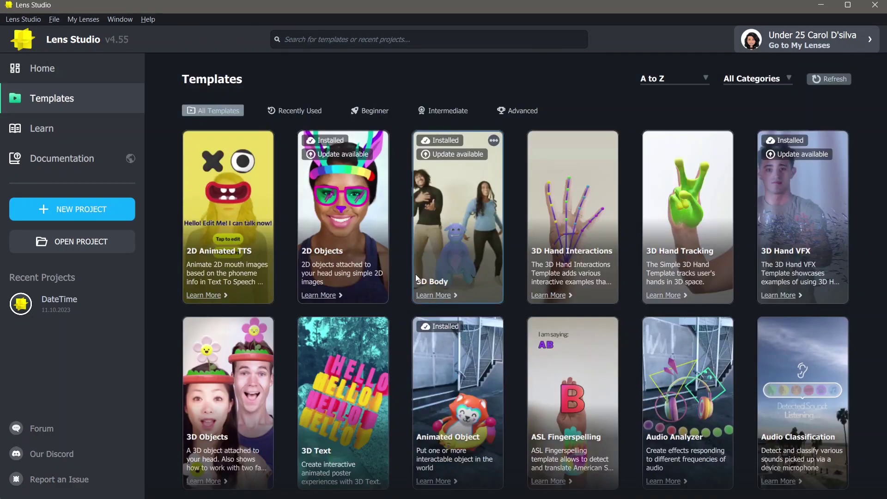
pyautogui.click(434, 388)
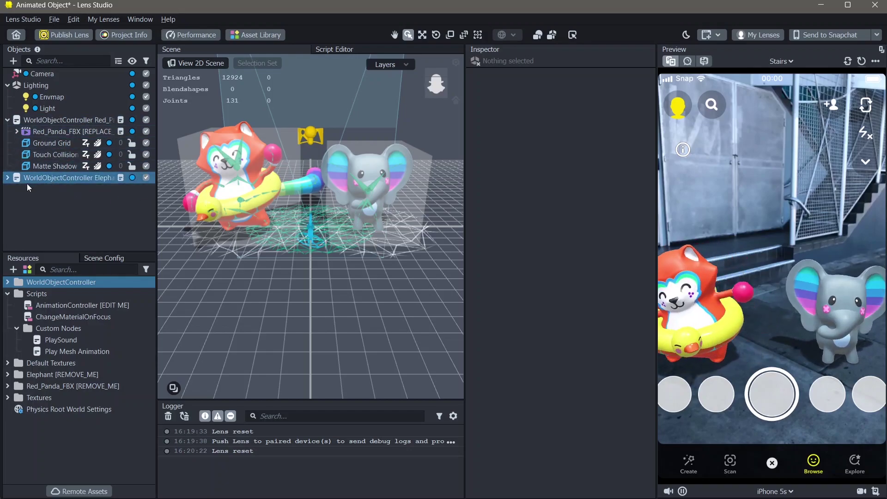
# Delete the Elephant WorldObjectController and the Red_Panda_FBX objects from the scene
pyautogui.click(60, 183)
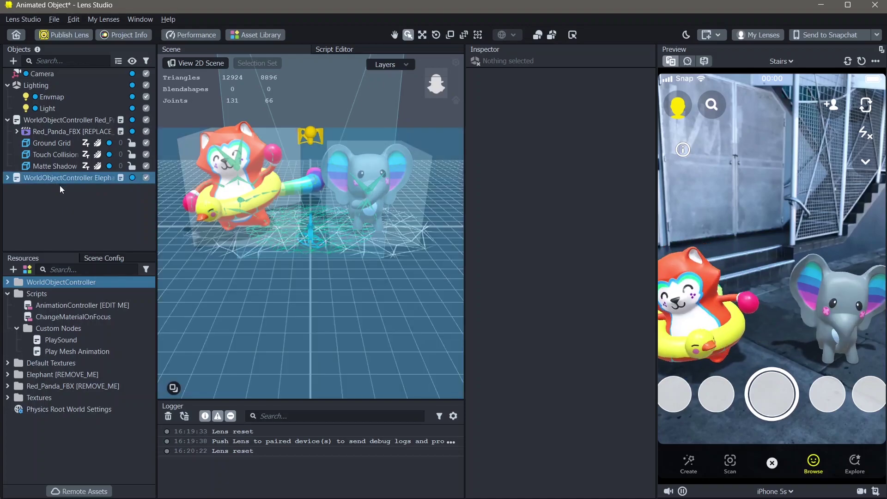
pyautogui.press('Delete')
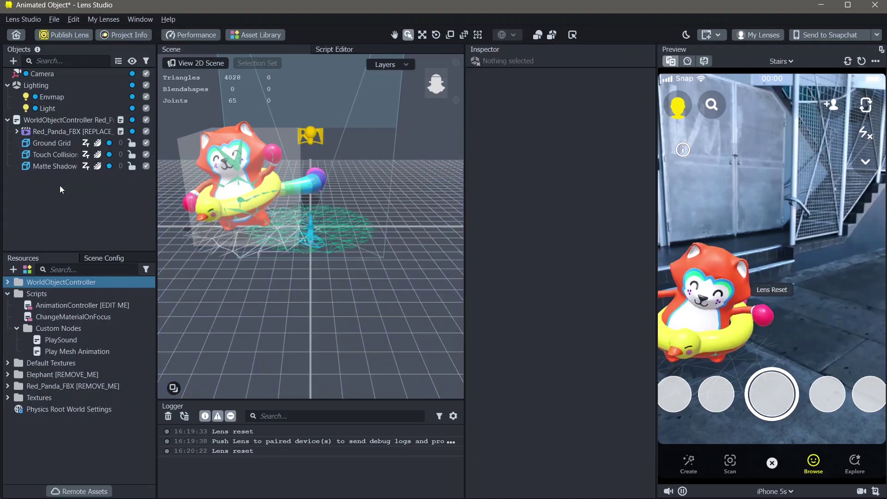
pyautogui.click(77, 131)
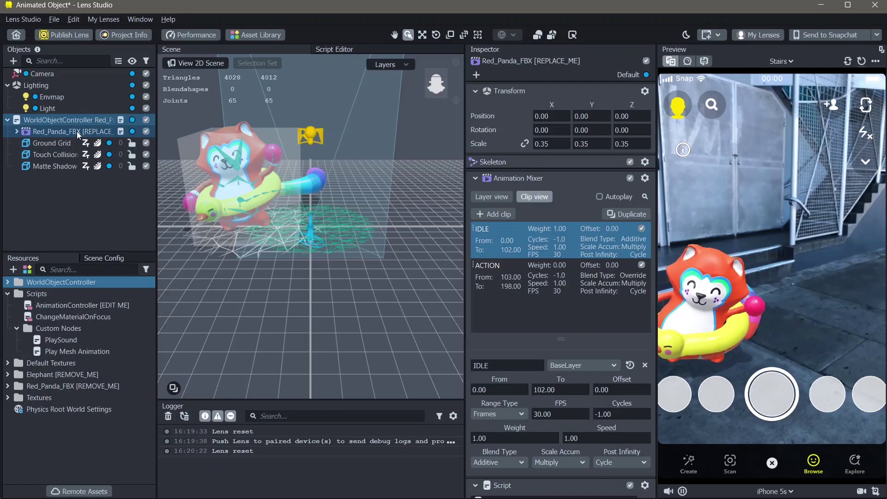
pyautogui.press('Delete')
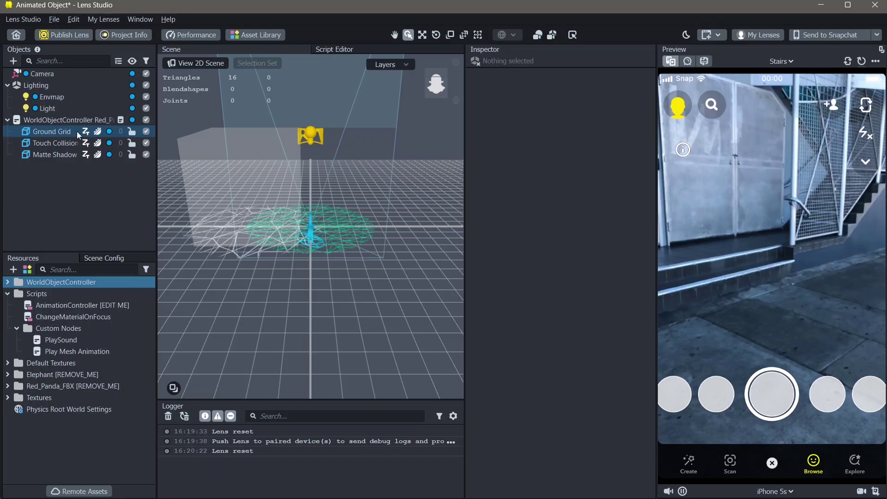
# Delete the Elephant [REMOVE_ME] and Red_Panda_FBX [REMOVE_ME] resource folders together
pyautogui.click(104, 375)
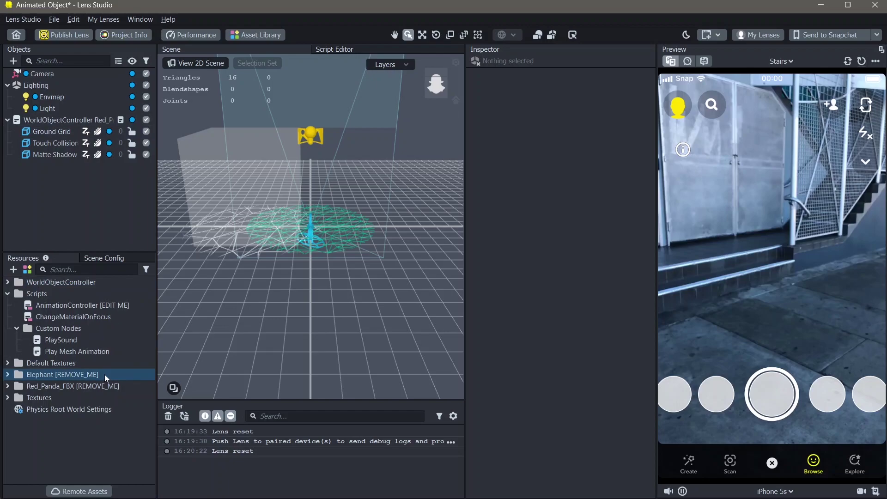
pyautogui.keyDown('shift'); pyautogui.click(118, 383); pyautogui.keyUp('shift')
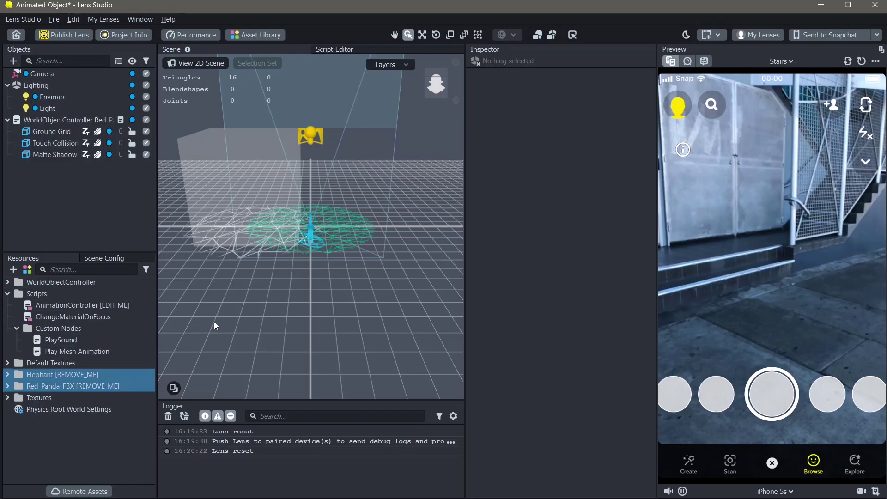
pyautogui.press('Delete')
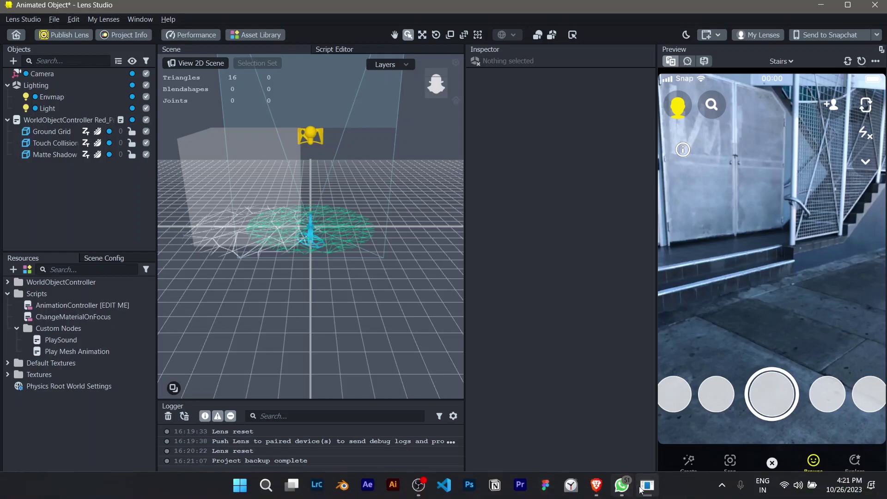
# Search Sketchfab for 'diya' and scroll through the model results
pyautogui.click(598, 486)
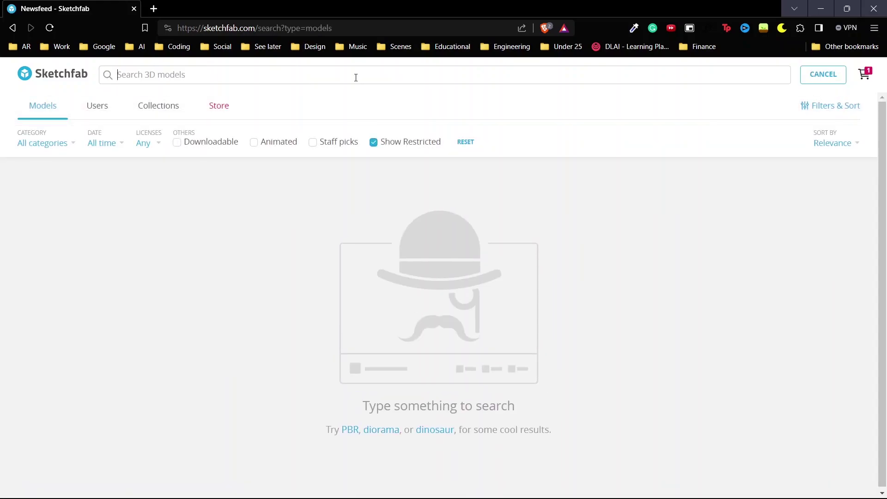
pyautogui.write('diya')
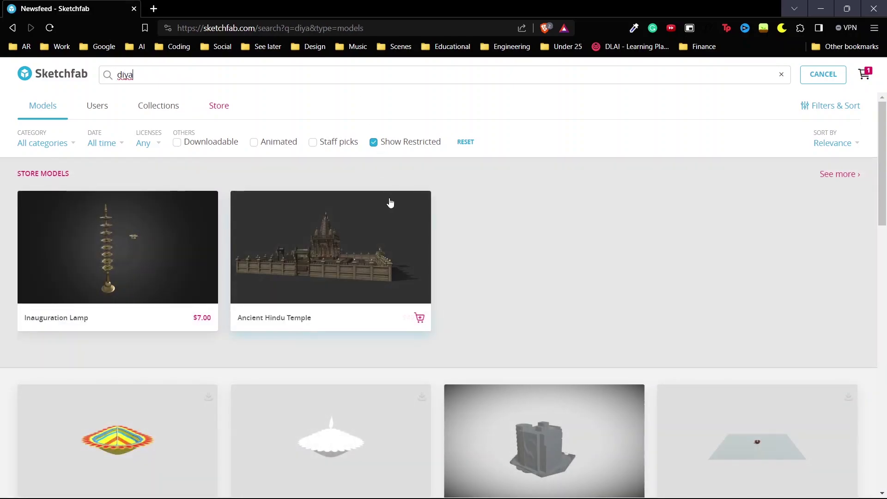
pyautogui.scroll(-15, 390, 202)
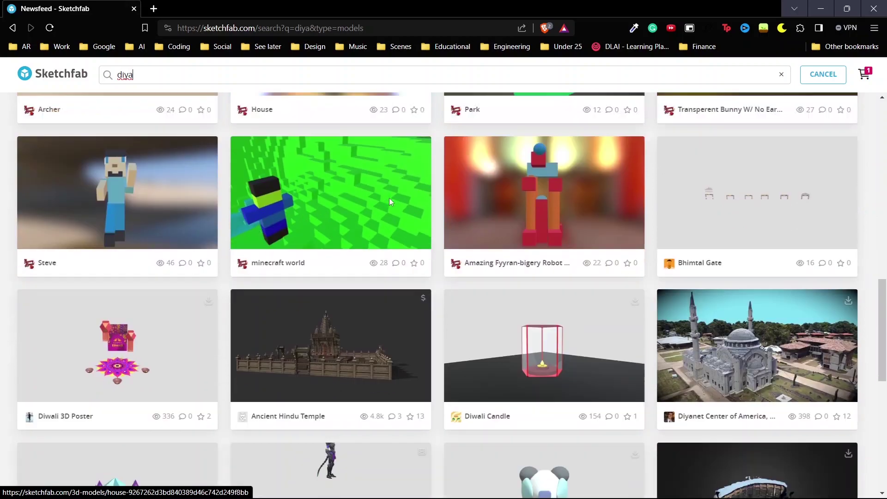
pyautogui.scroll(-2, 389, 202)
# Download the Diwali 3D Poster as a 1k-texture GLB and save it as diwali_3d_poster.glb
pyautogui.click(165, 237)
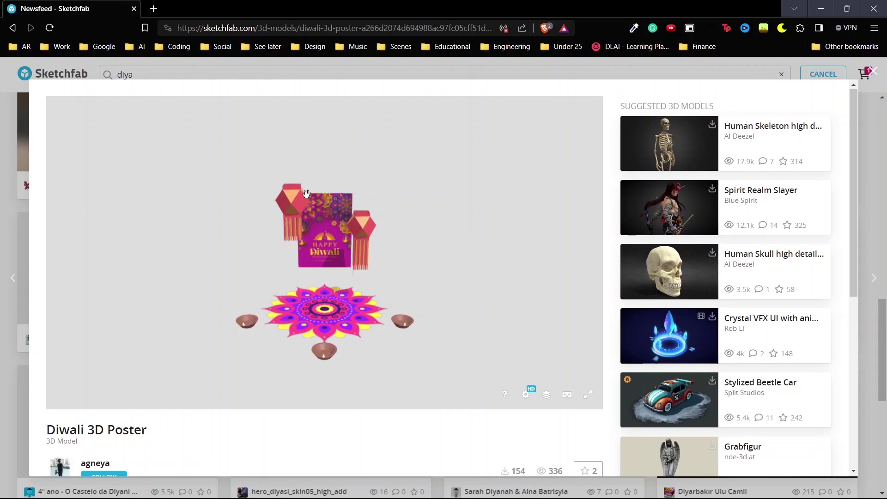
pyautogui.scroll(-2, 332, 424)
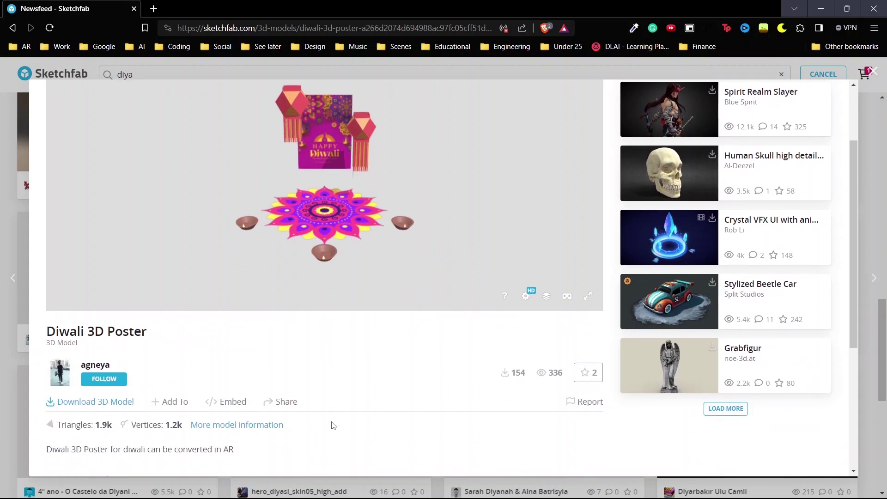
pyautogui.click(119, 400)
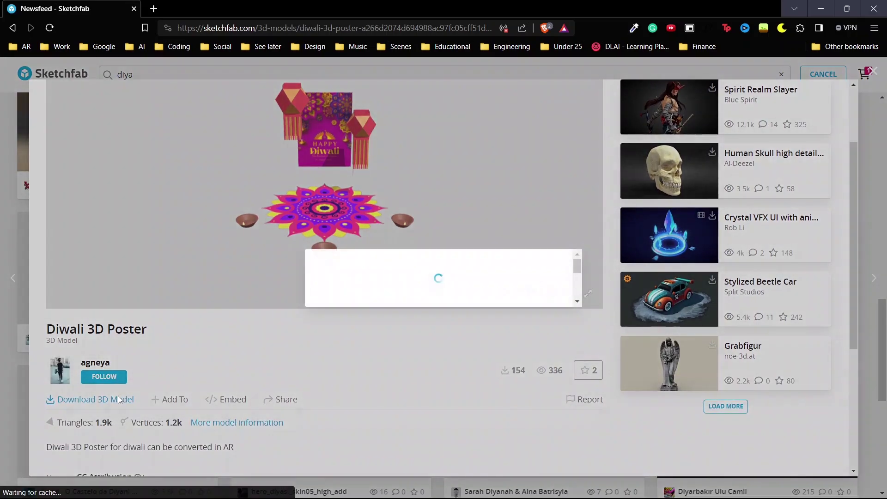
pyautogui.scroll(-3, 467, 410)
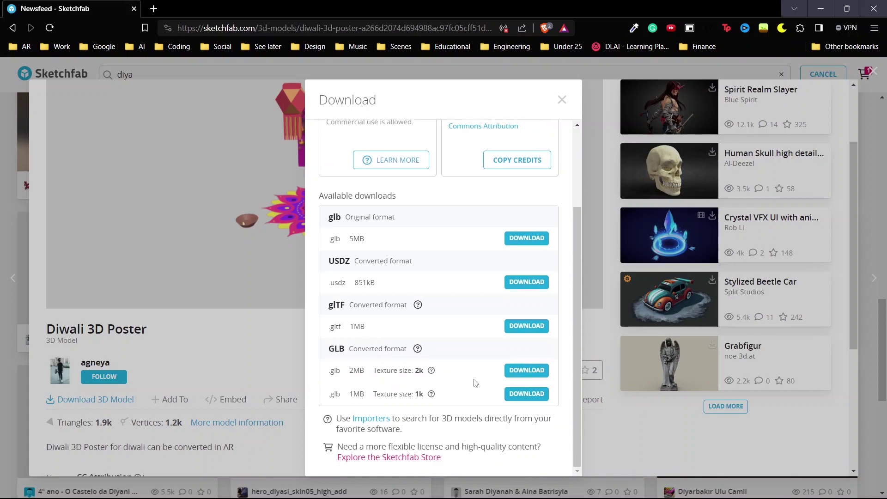
pyautogui.click(522, 393)
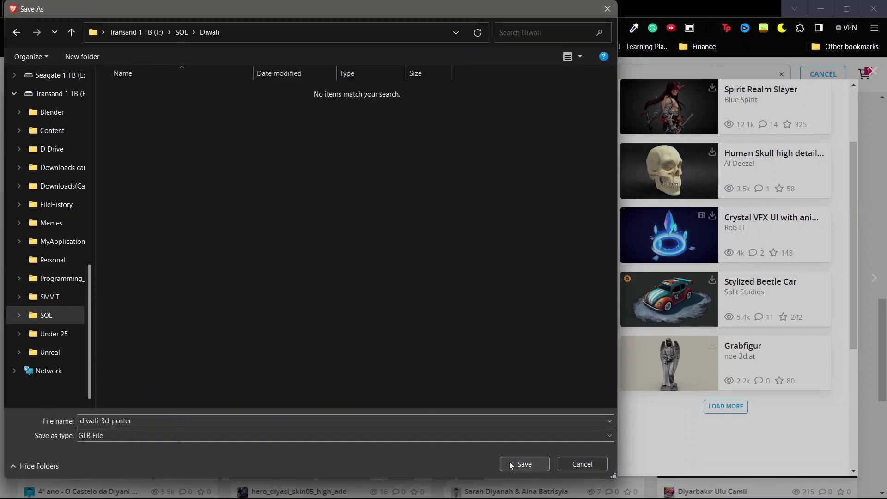
pyautogui.click(523, 464)
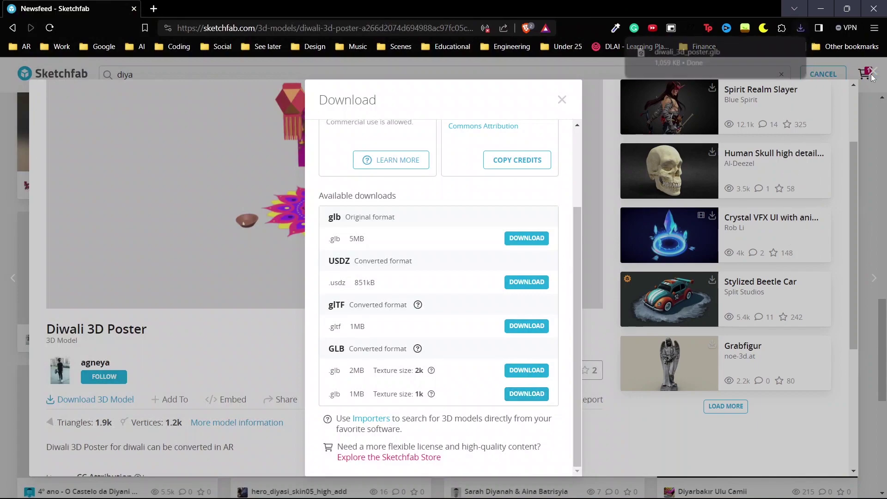
pyautogui.moveTo(708, 59)
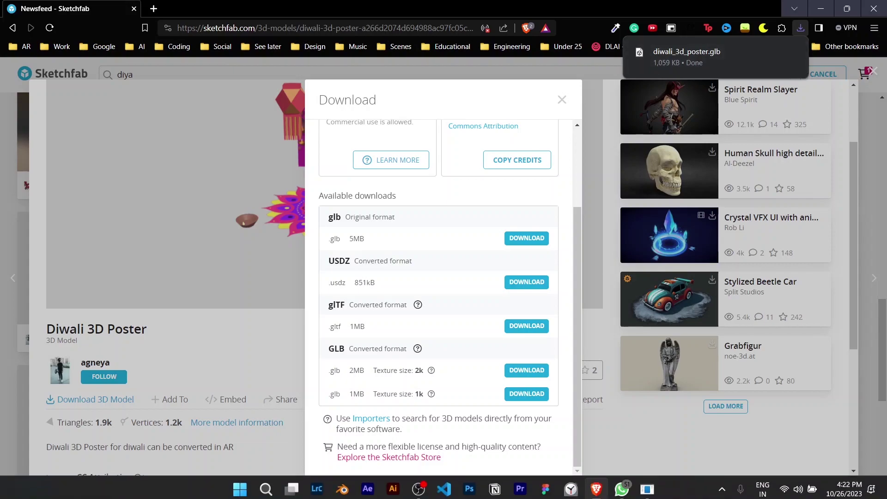
# Import diwali_3d_poster.glb into the Lens Studio resources as a glTF model
pyautogui.click(647, 486)
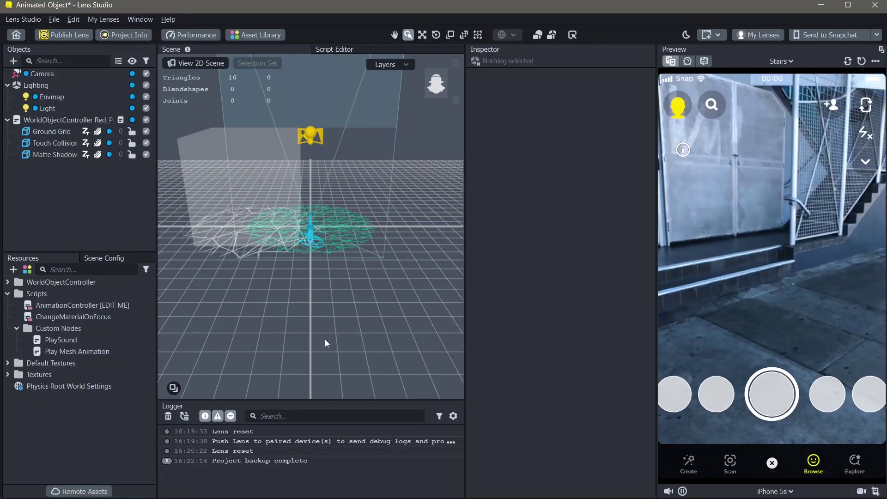
pyautogui.click(11, 270)
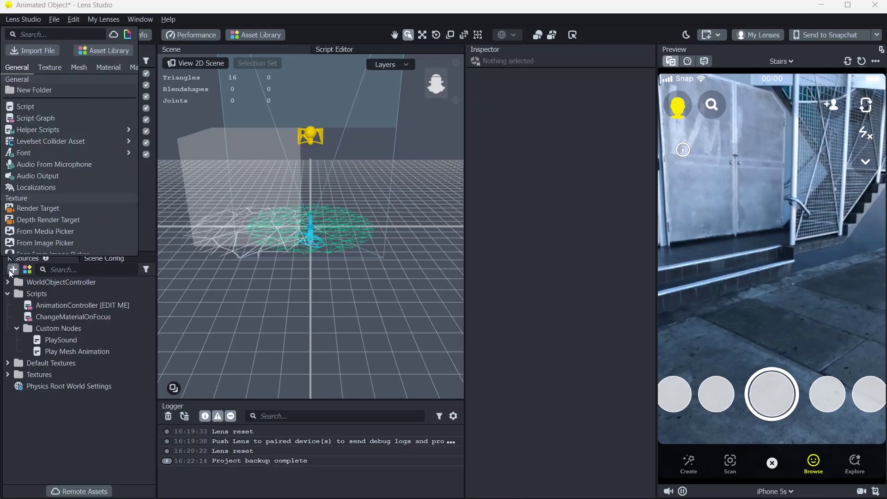
pyautogui.click(36, 51)
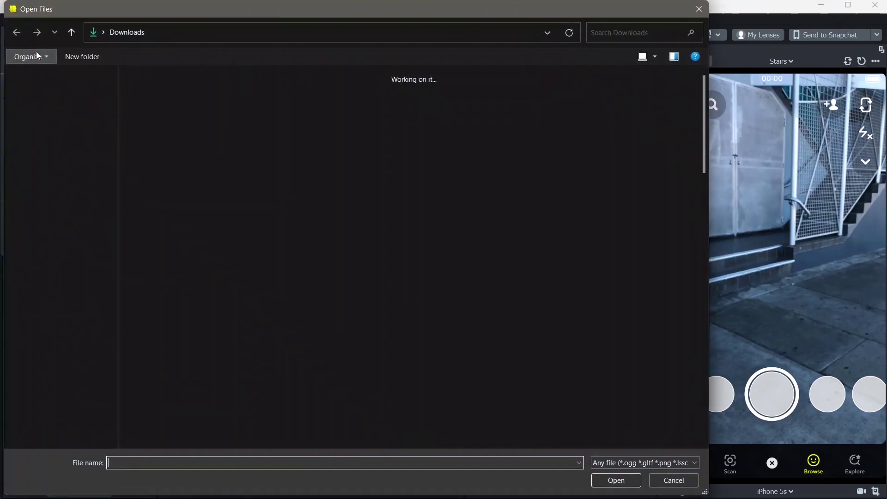
pyautogui.doubleClick(301, 94)
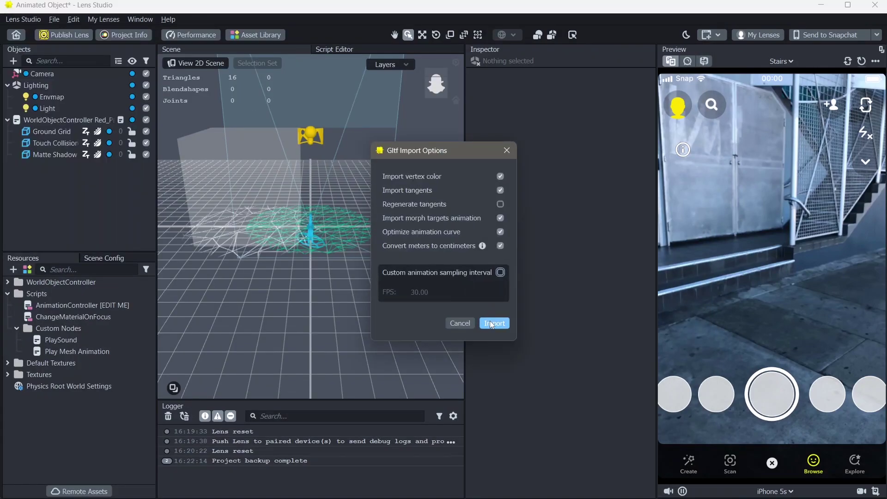
pyautogui.click(491, 322)
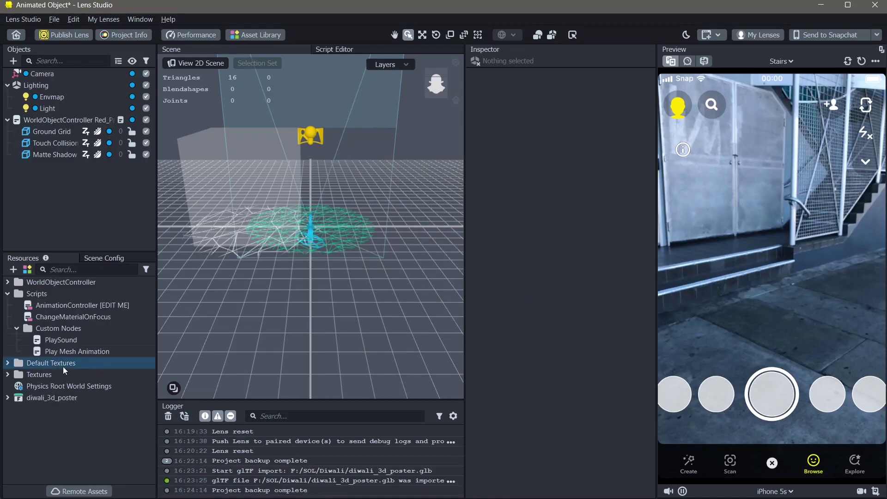
# Drag the diwali_3d_poster prefab into the scene and parent it under WorldObjectController
pyautogui.click(6, 398)
pyautogui.click(7, 398)
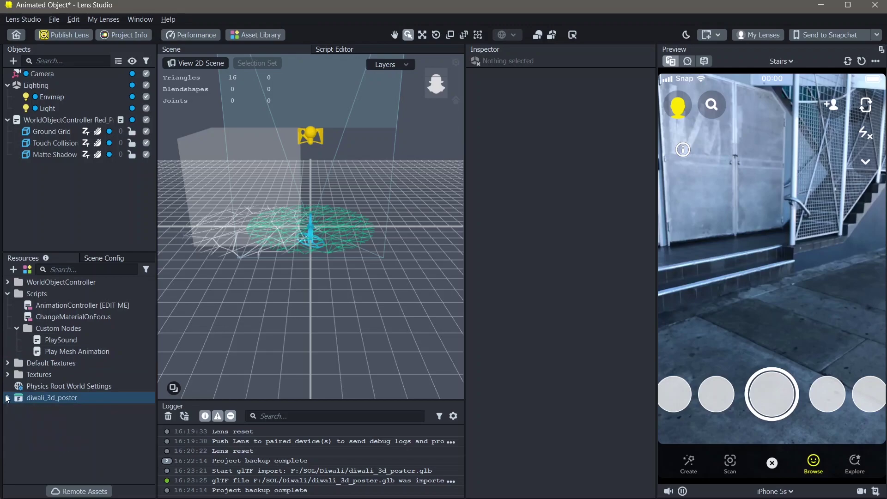
pyautogui.click(6, 398)
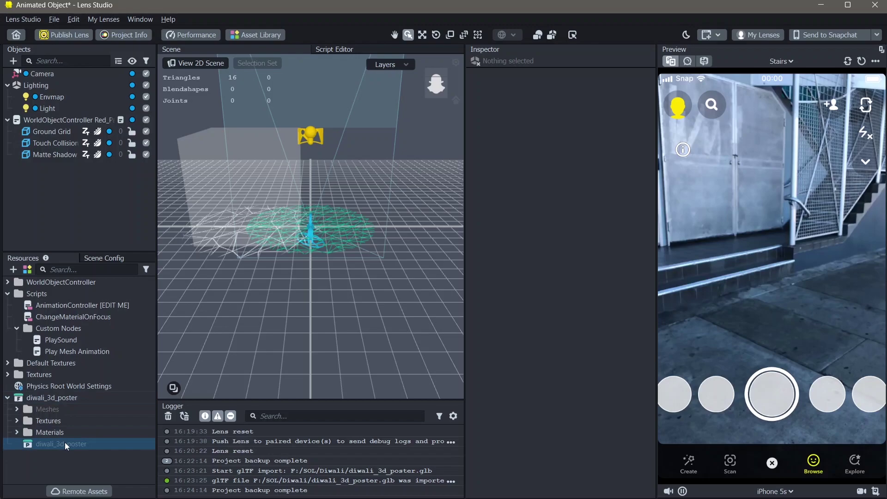
pyautogui.moveTo(73, 445); pyautogui.dragTo(118, 146)
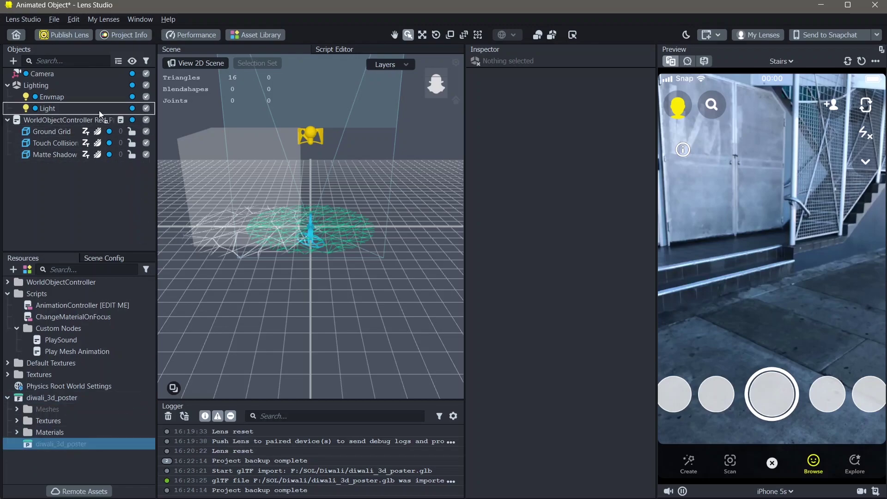
pyautogui.moveTo(99, 111); pyautogui.dragTo(70, 124)
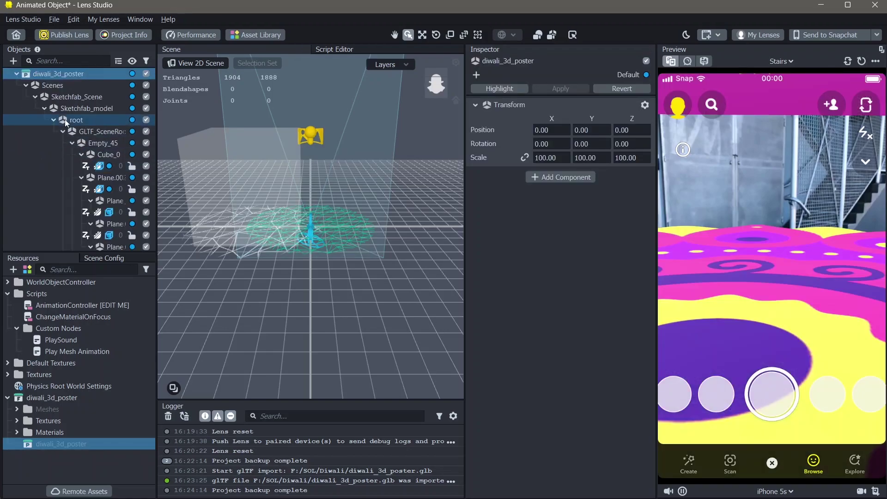
pyautogui.click(16, 166)
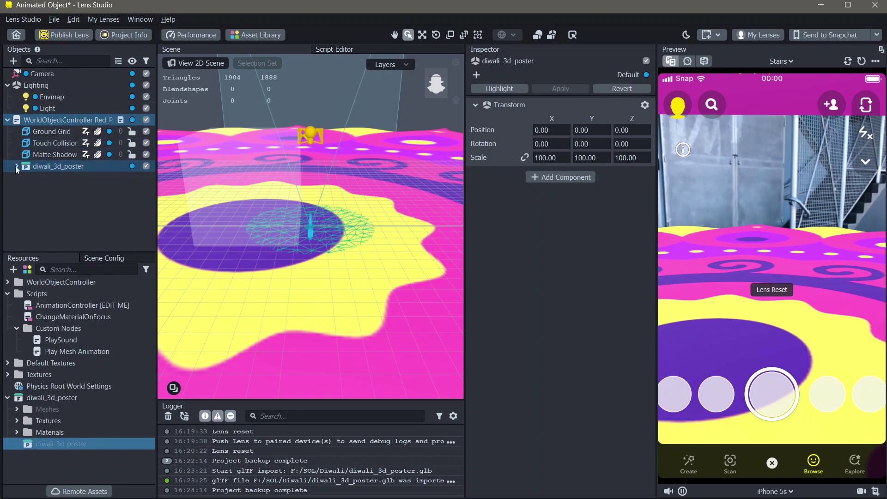
pyautogui.moveTo(48, 165); pyautogui.dragTo(48, 126)
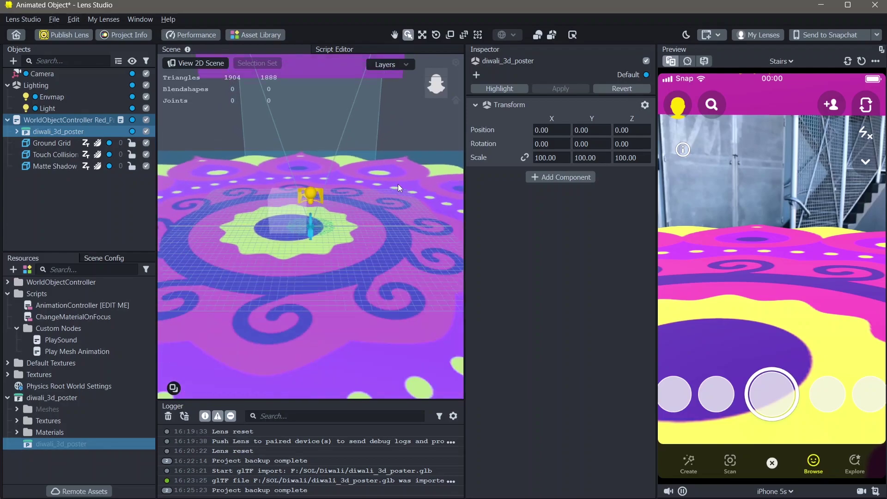
# Link the scale axes, give diwali_3d_poster a uniform scale of 10, and frame it
pyautogui.scroll(-6, 399, 187)
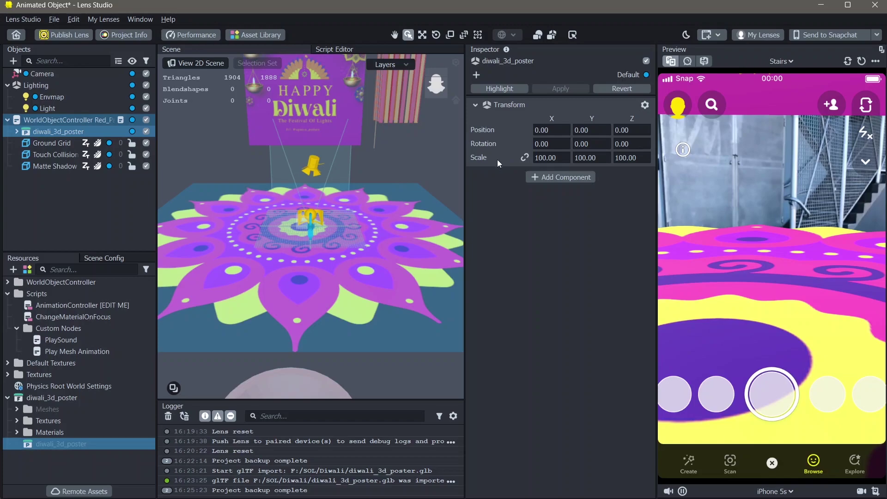
pyautogui.click(524, 159)
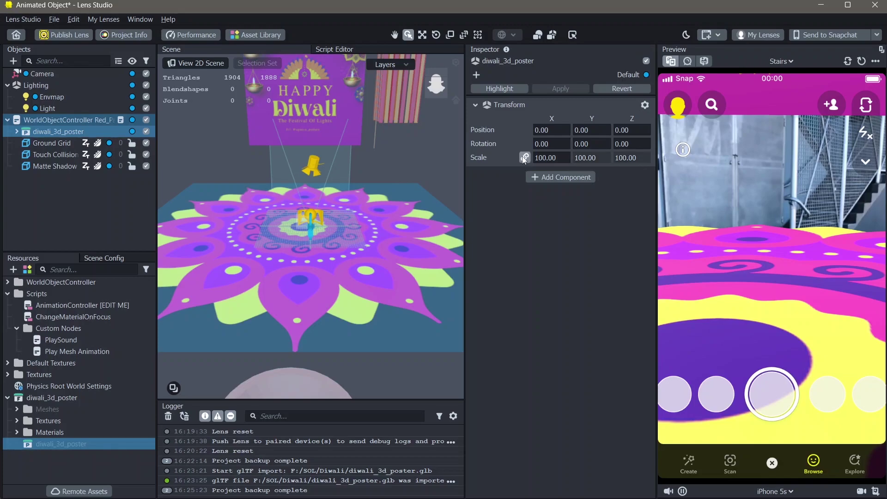
pyautogui.doubleClick(557, 158)
pyautogui.write('20')
pyautogui.press('Return')
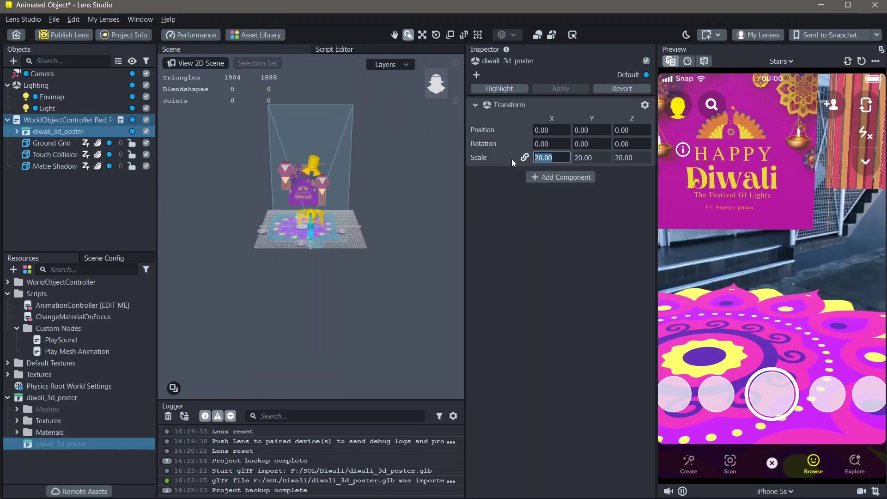
pyautogui.write('10')
pyautogui.press('Return')
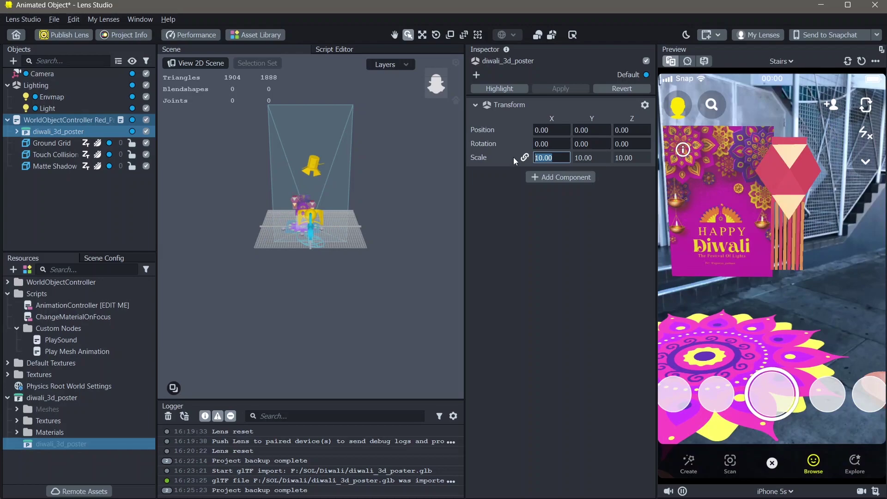
pyautogui.press('f')
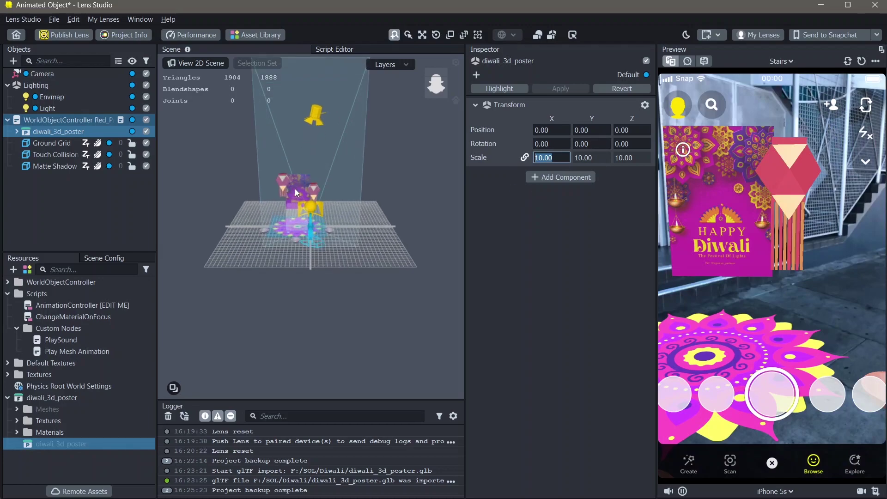
pyautogui.scroll(-3, 295, 189)
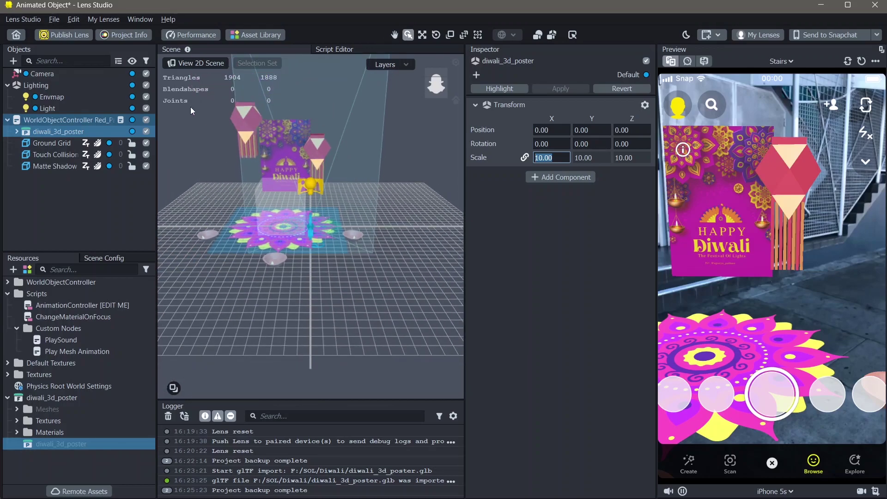
# Move WorldObjectController right along the X axis to about 7.324
pyautogui.click(76, 121)
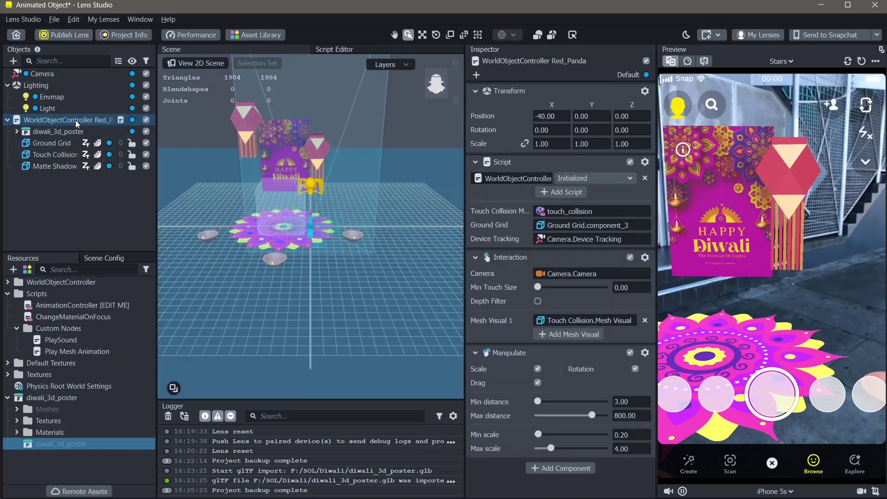
pyautogui.click(423, 35)
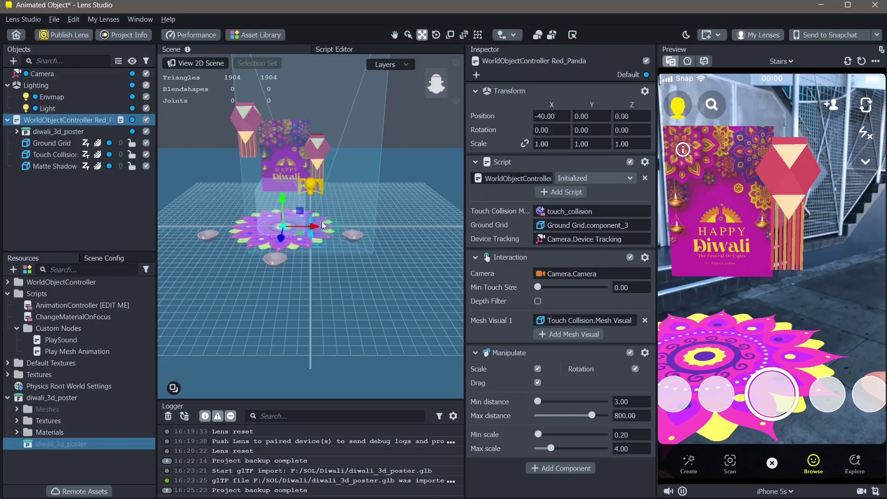
pyautogui.moveTo(315, 226); pyautogui.dragTo(346, 220)
# Set diwali_3d_poster's scale to 5 on all axes
pyautogui.click(72, 131)
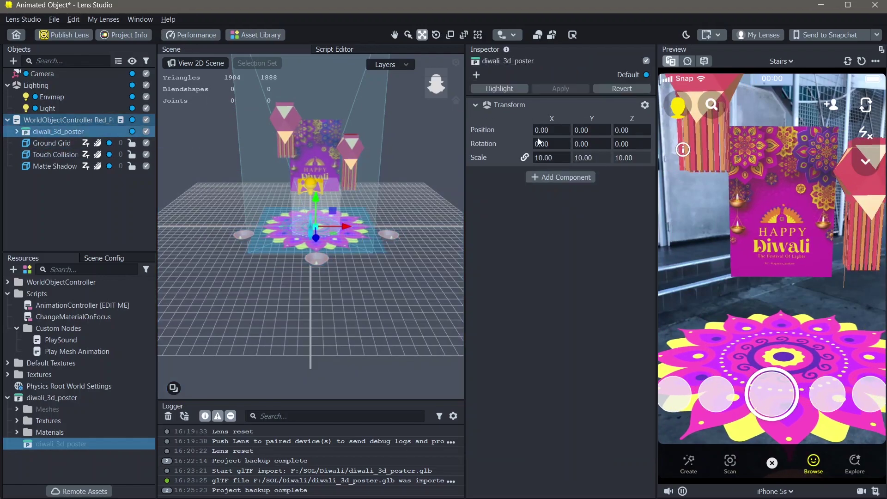
pyautogui.click(550, 157)
pyautogui.write('5')
pyautogui.press('Return')
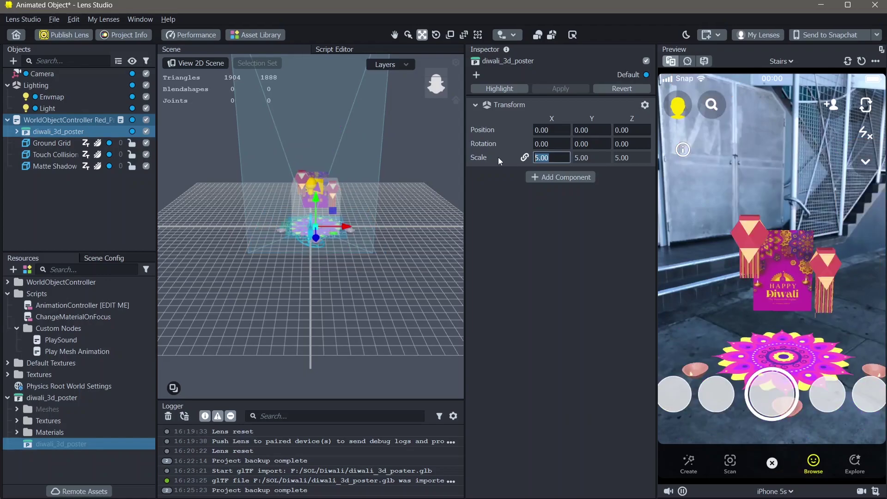
# Delete the flat Happy Diwali poster mesh (Object_188) and collapse the diwali_3d_poster hierarchy
pyautogui.scroll(5, 403, 195)
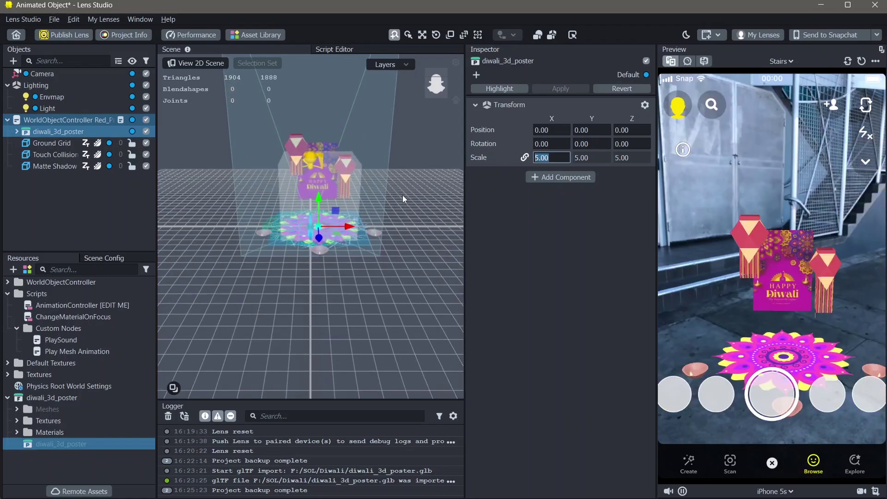
pyautogui.click(321, 115)
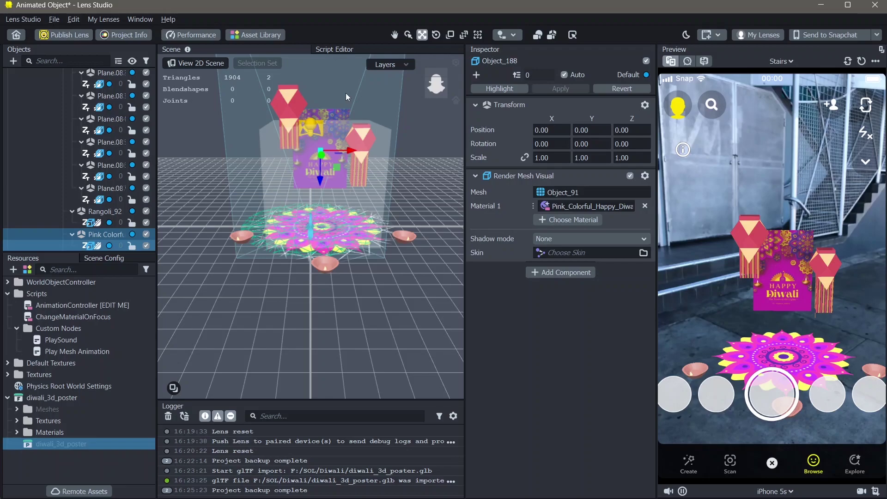
pyautogui.press('Delete')
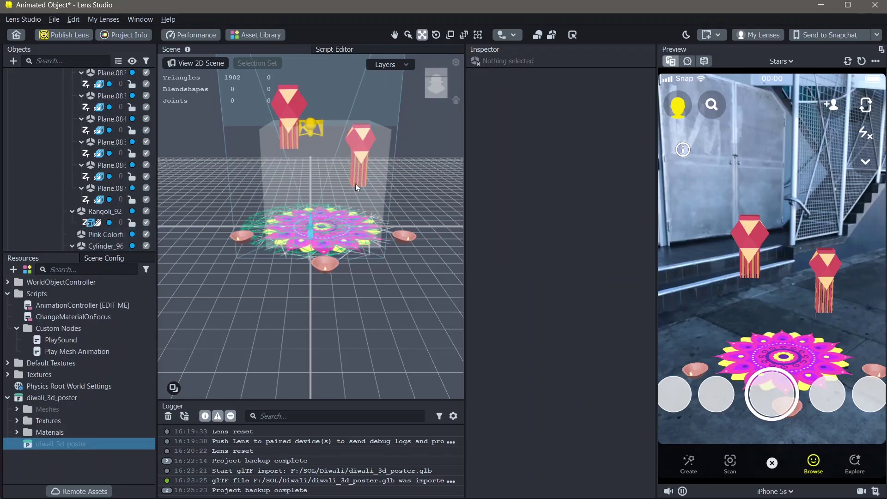
pyautogui.scroll(10, 64, 124)
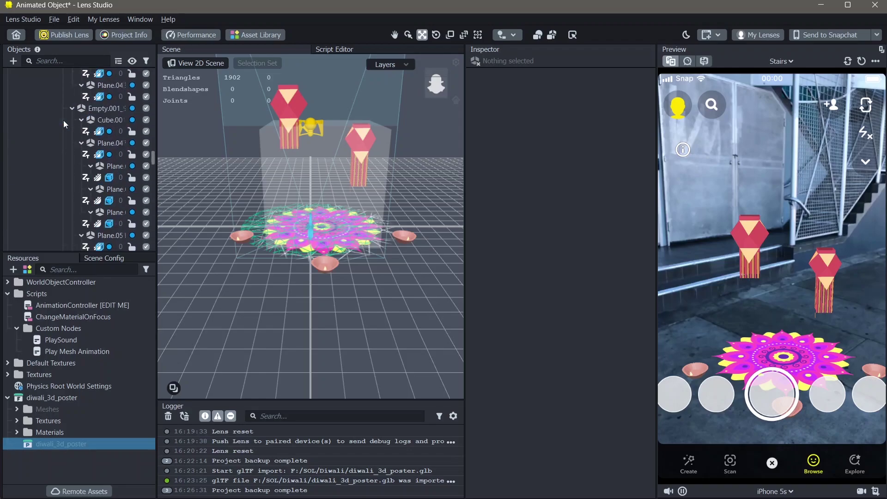
pyautogui.scroll(5, 63, 120)
pyautogui.click(17, 132)
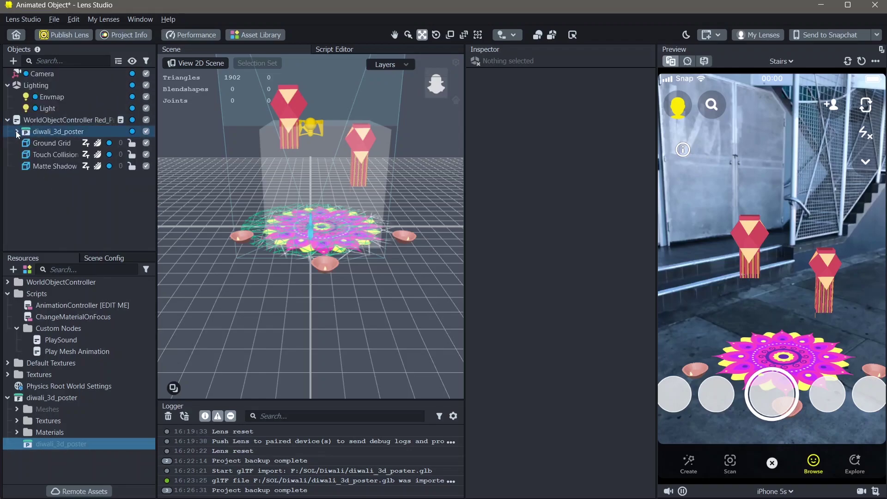
# Add a Screen Text object and replace its placeholder text with 'Happy Diwali'
pyautogui.click(14, 62)
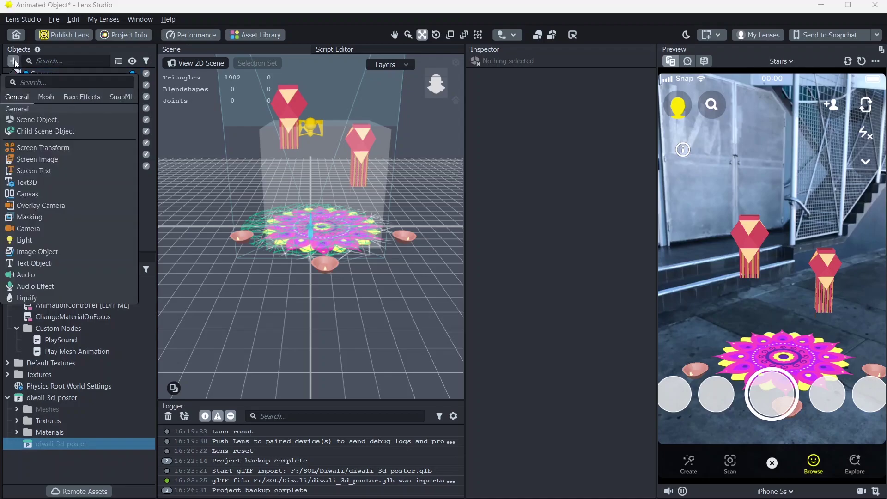
pyautogui.click(57, 171)
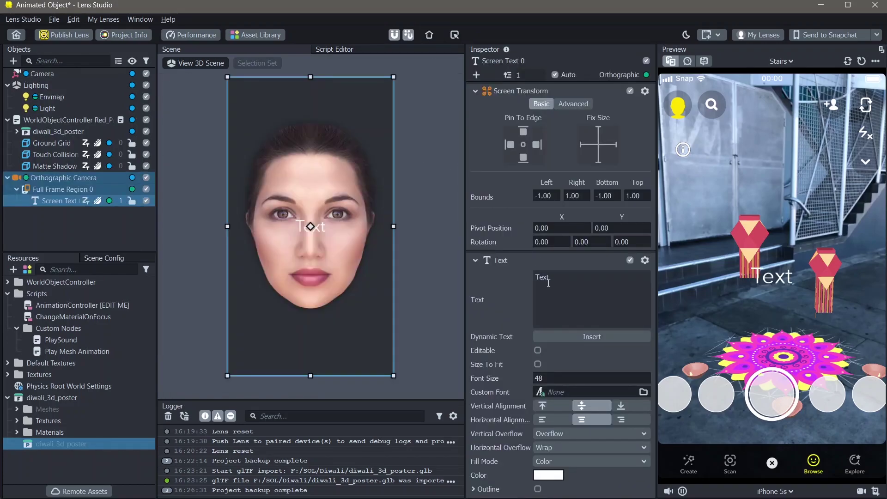
pyautogui.doubleClick(564, 302)
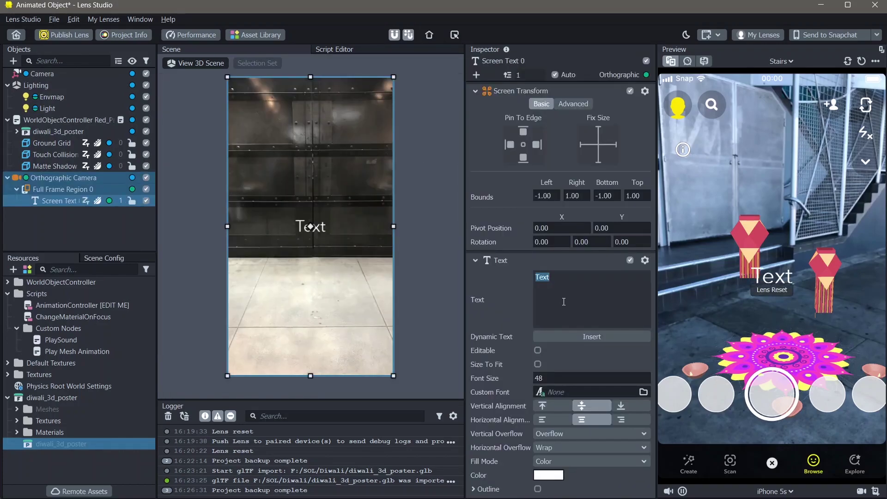
pyautogui.write('Happy ')
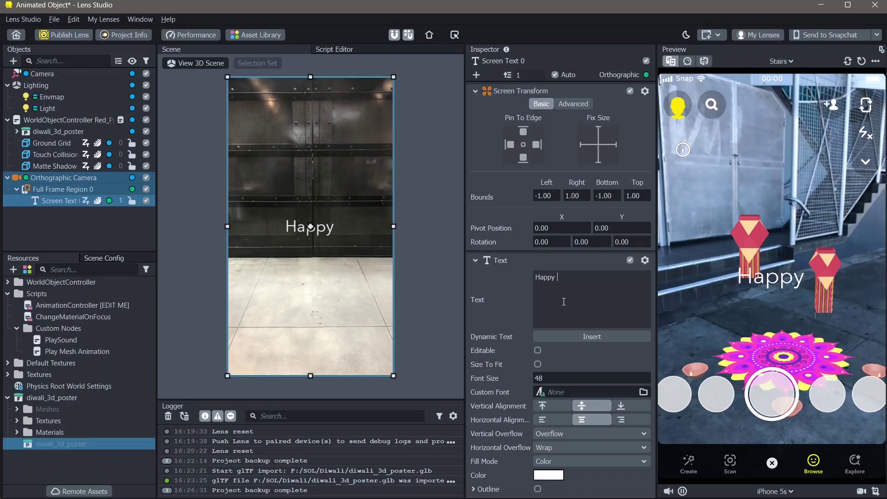
pyautogui.write('Diwali')
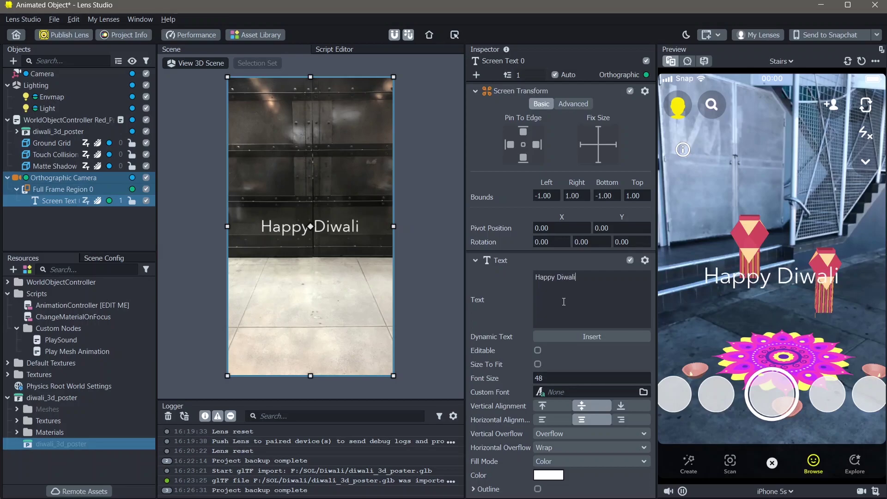
# Import the DancingScript font and set it as the Screen Text's custom font
pyautogui.click(576, 392)
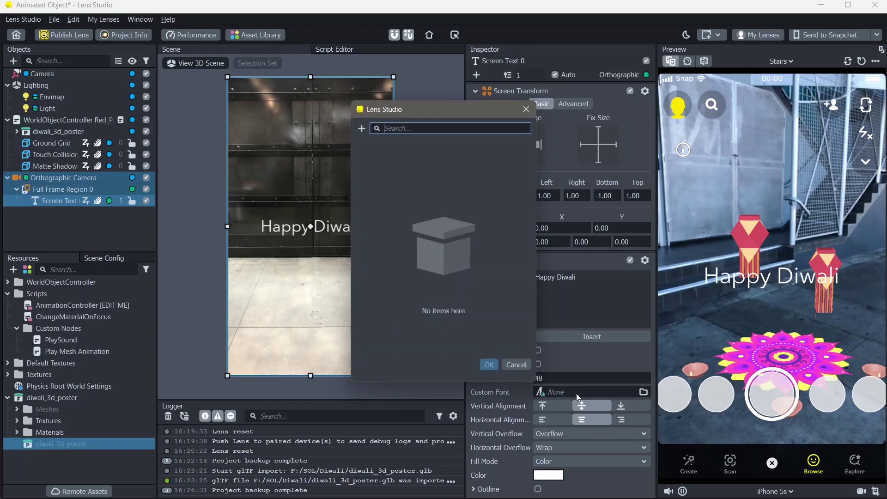
pyautogui.click(362, 128)
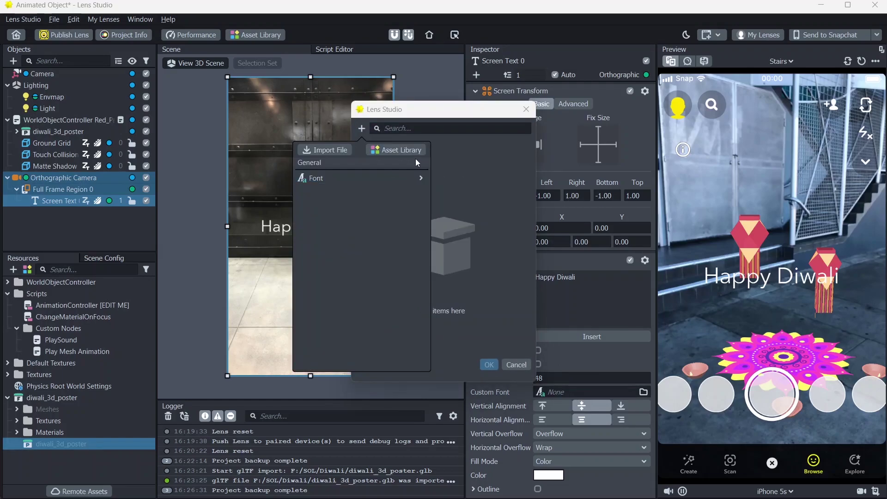
pyautogui.moveTo(387, 182)
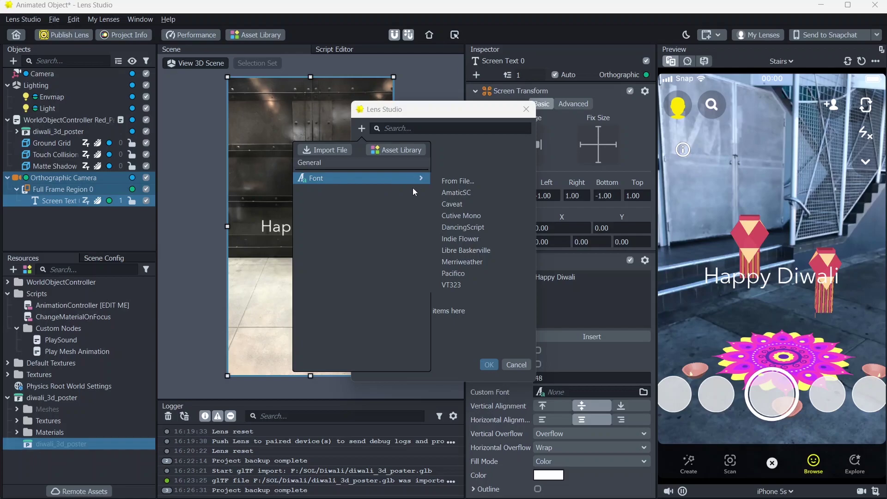
pyautogui.click(473, 228)
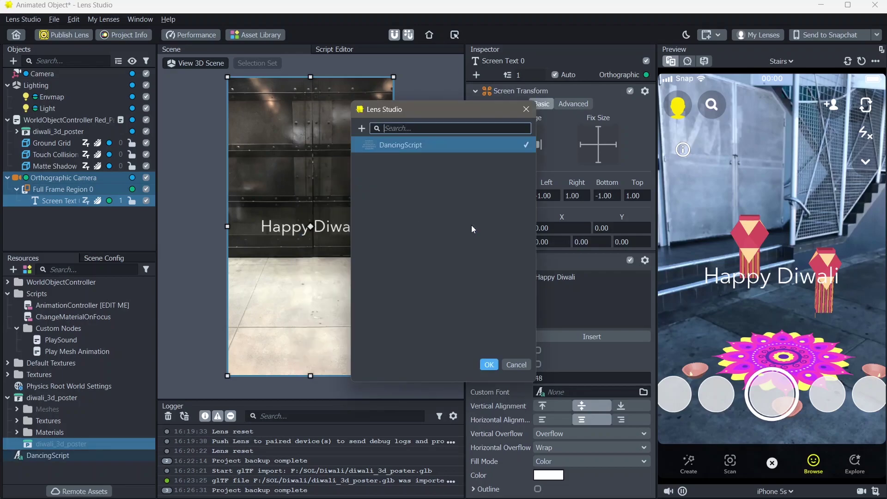
pyautogui.click(490, 365)
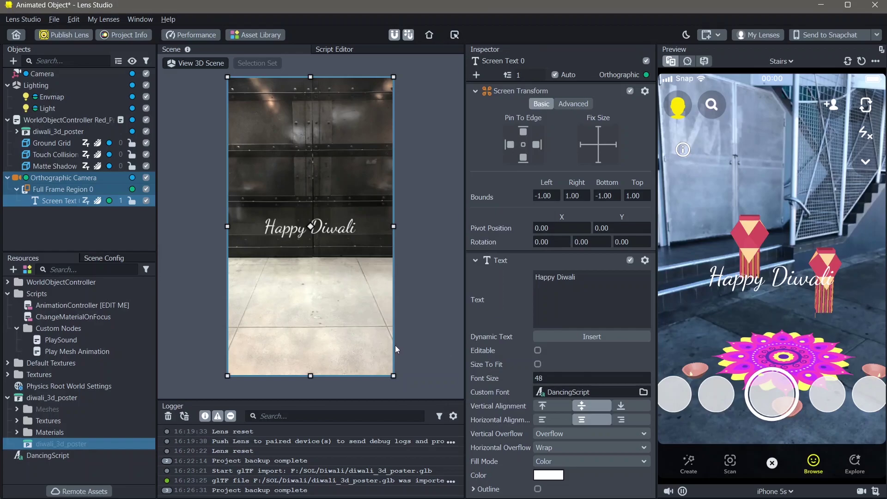
# Raise the Happy Diwali text toward the top of the frame, then switch to the browser
pyautogui.moveTo(311, 375); pyautogui.dragTo(287, 165)
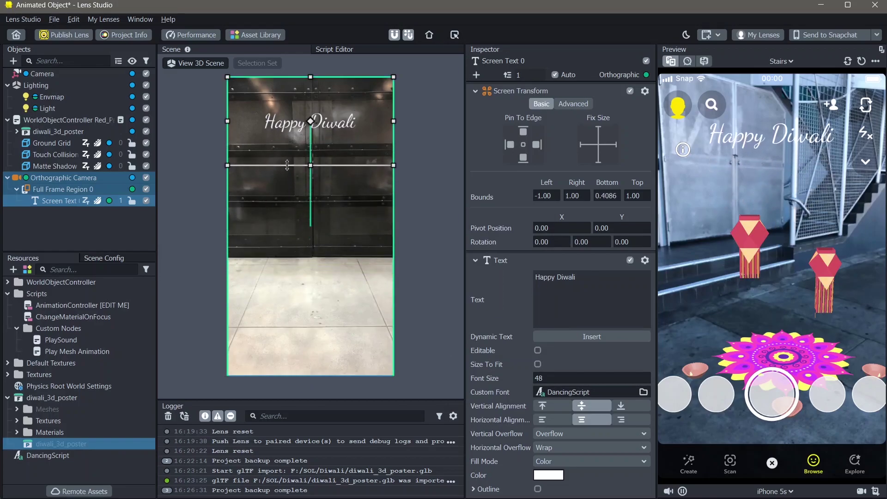
pyautogui.click(426, 234)
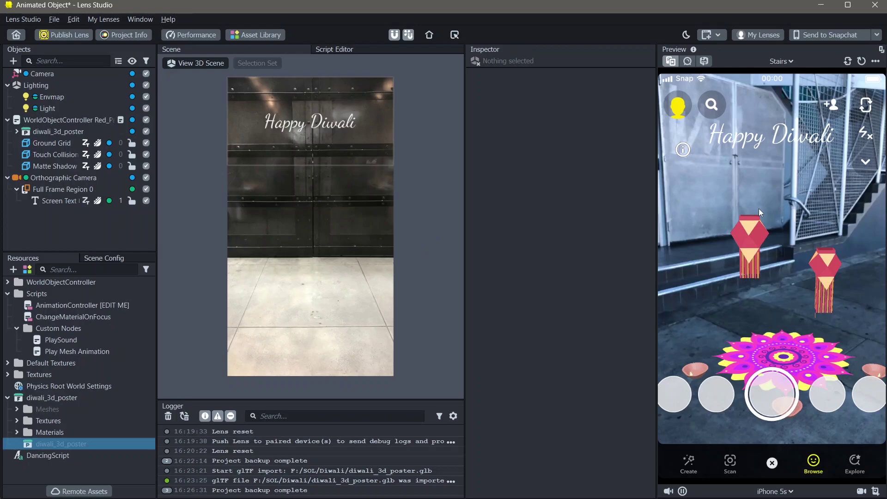
pyautogui.click(615, 493)
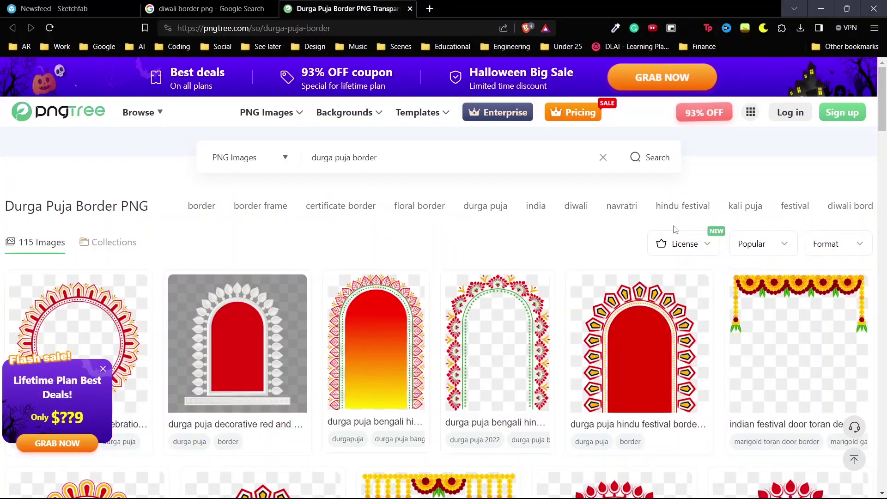
# Dismiss the flash sale popup and request the marigold toran garland PNG download
pyautogui.click(105, 368)
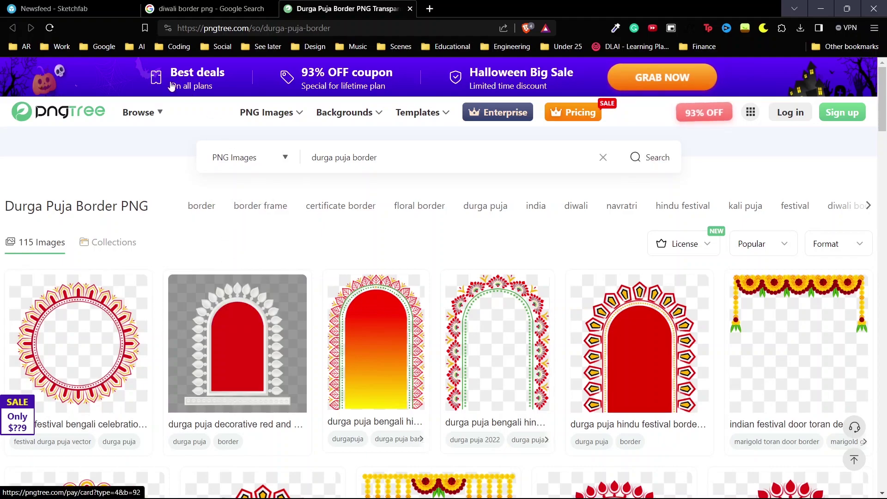
pyautogui.scroll(-5, 269, 306)
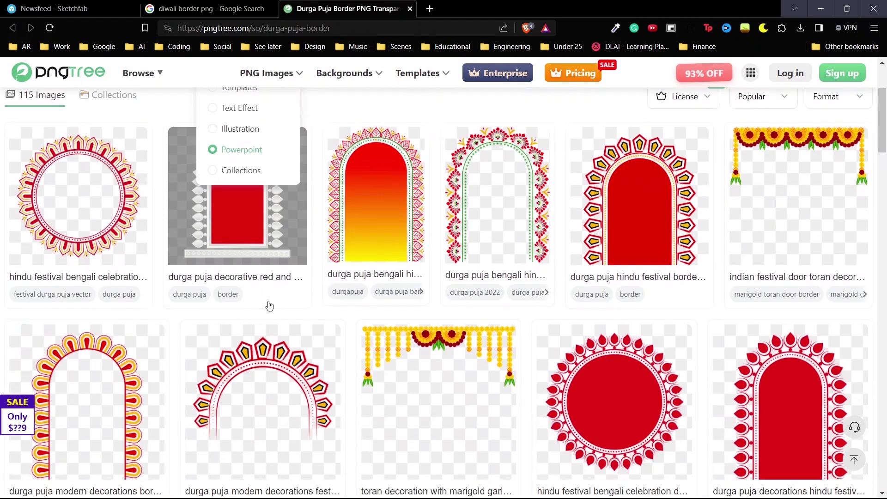
pyautogui.scroll(-6, 439, 250)
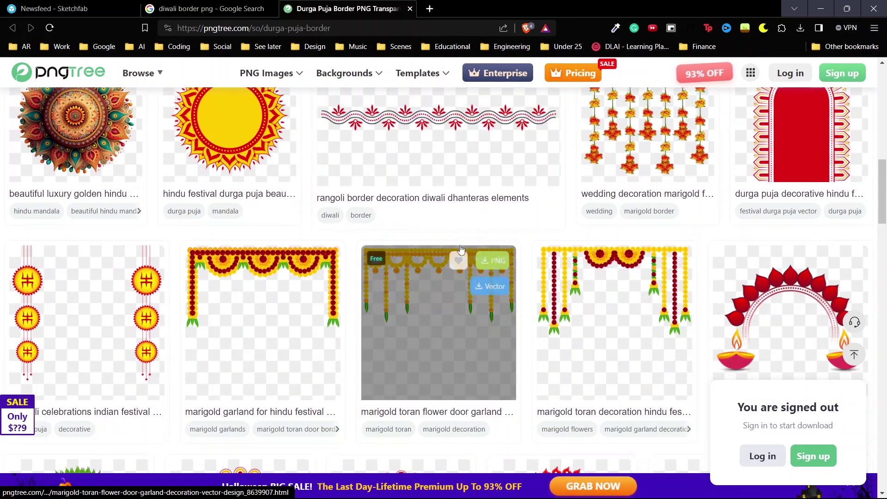
pyautogui.moveTo(573, 73)
pyautogui.moveTo(467, 340)
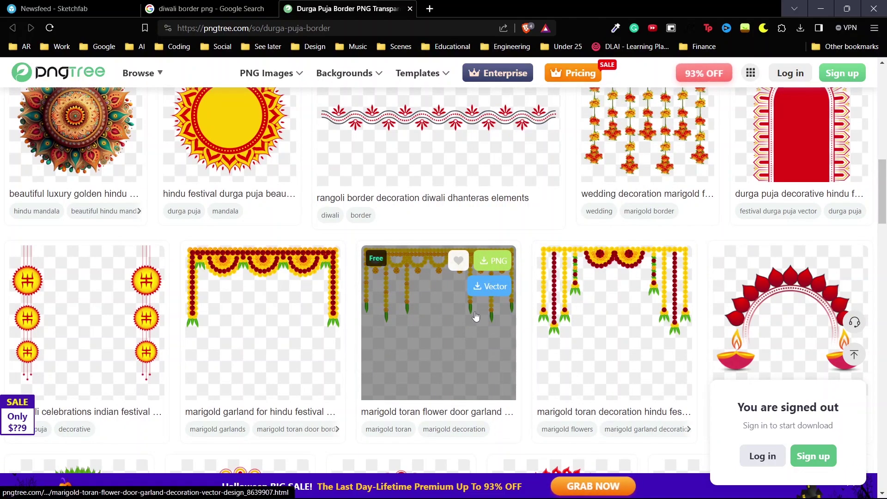
pyautogui.click(491, 283)
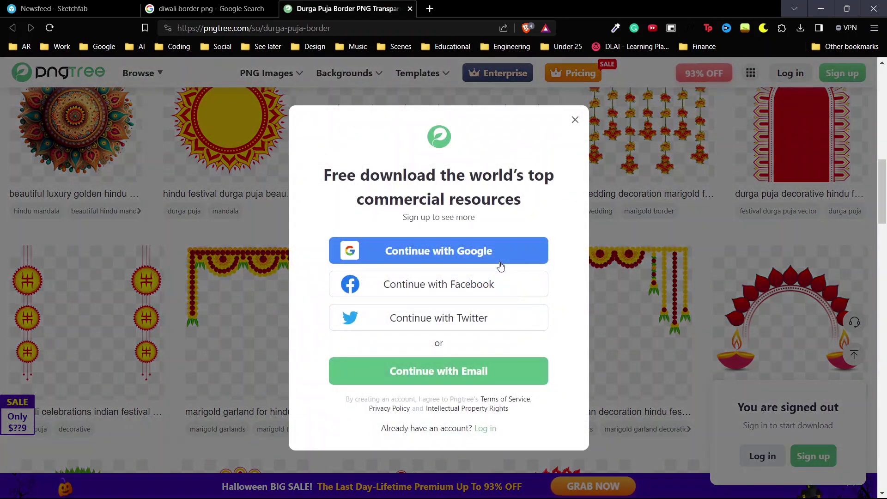
# Sign in with Google, then download and save the marigold toran garland PNG
pyautogui.click(506, 257)
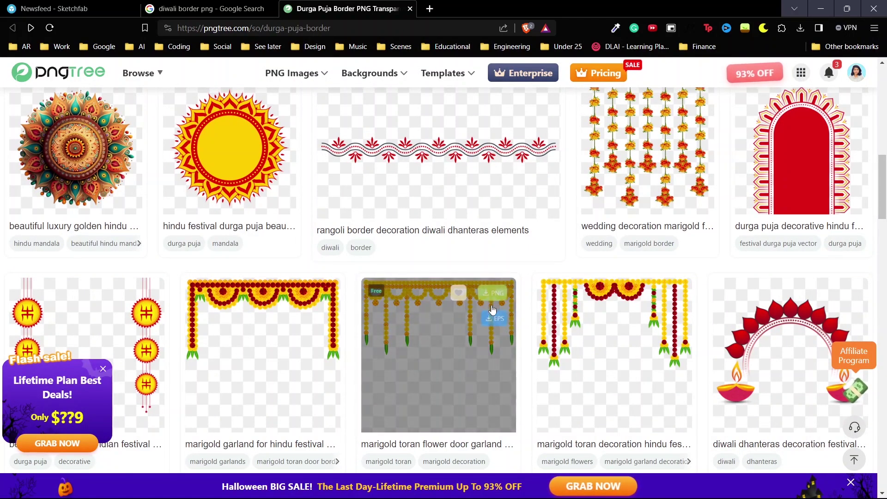
pyautogui.click(494, 294)
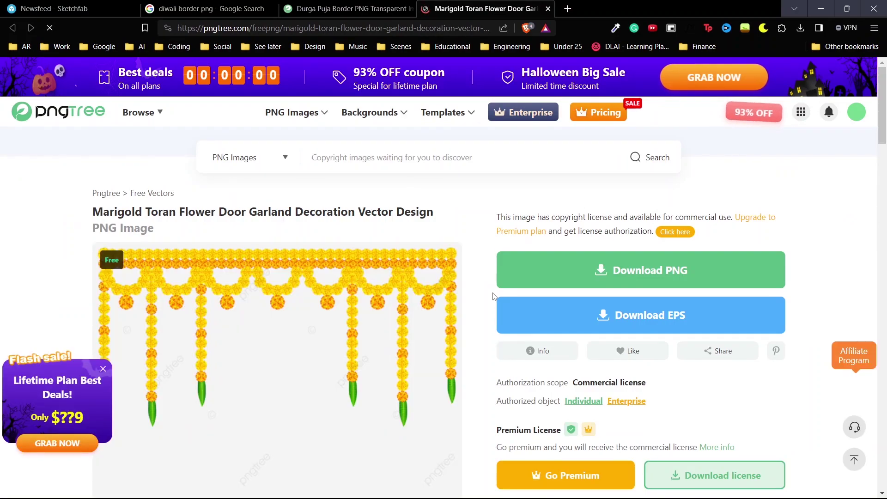
pyautogui.click(567, 268)
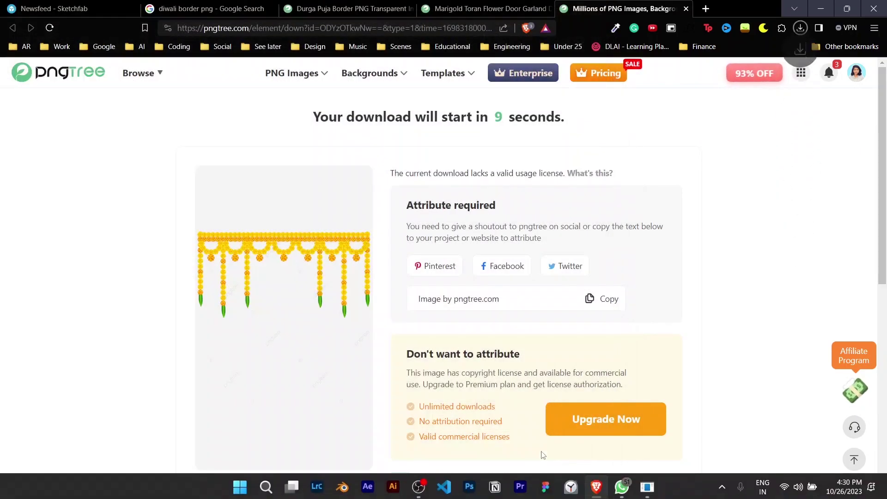
pyautogui.click(647, 489)
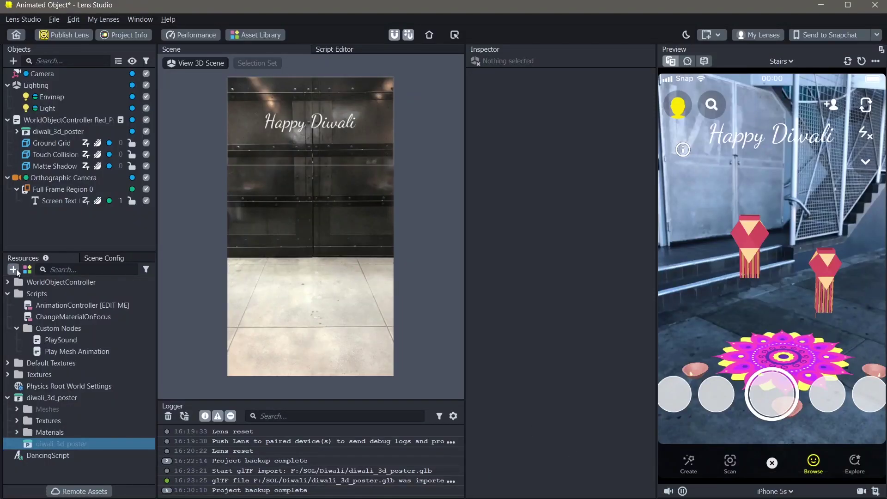
# Import the Pngtree marigold toran garland PNG file into Resources
pyautogui.click(14, 269)
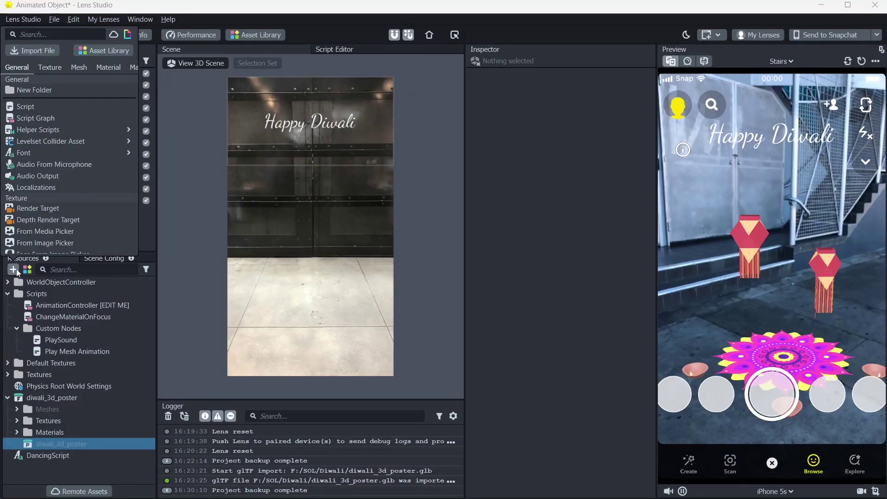
pyautogui.click(31, 51)
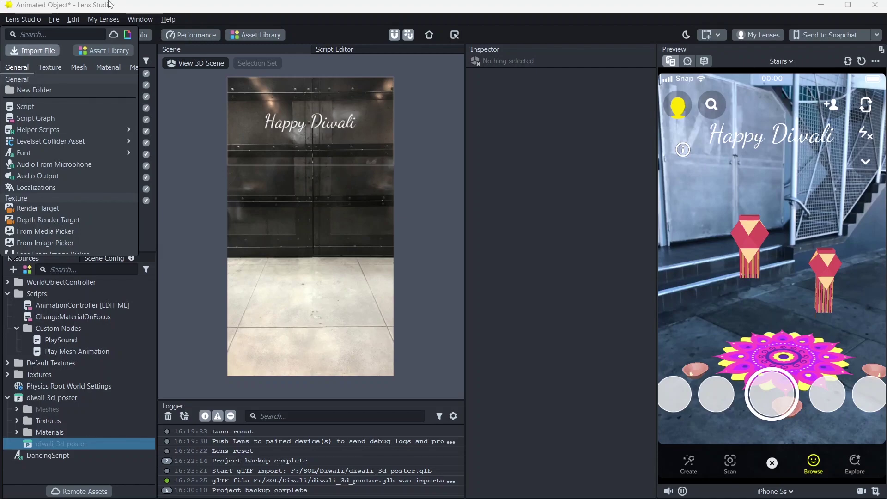
pyautogui.doubleClick(213, 100)
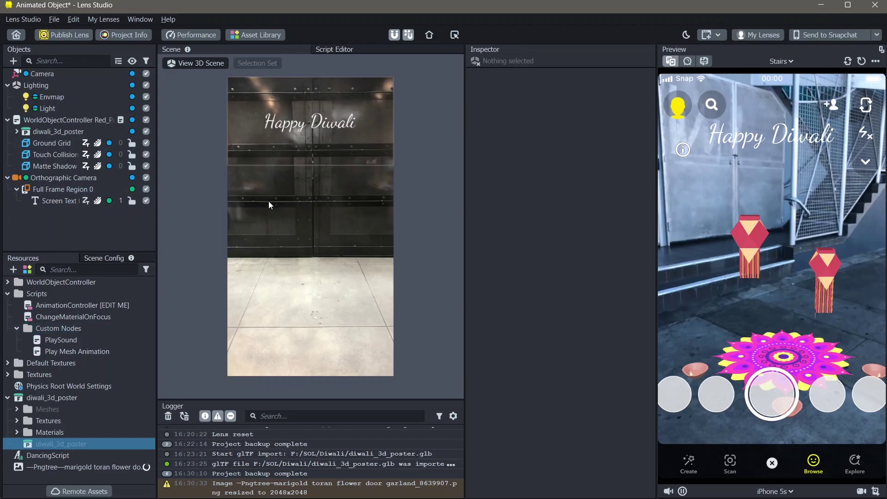
# Add a Screen Image textured with the garland, set Stretch Mode to Fill and Cut, nudge it up
pyautogui.click(14, 61)
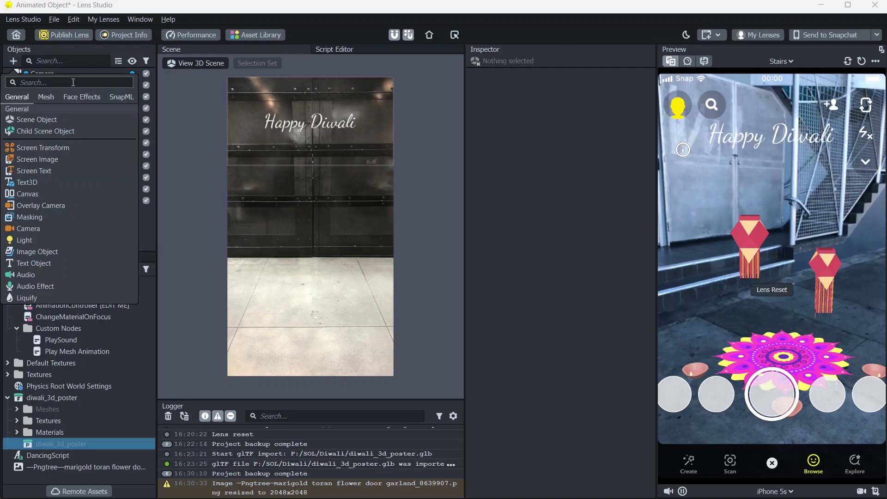
pyautogui.click(64, 161)
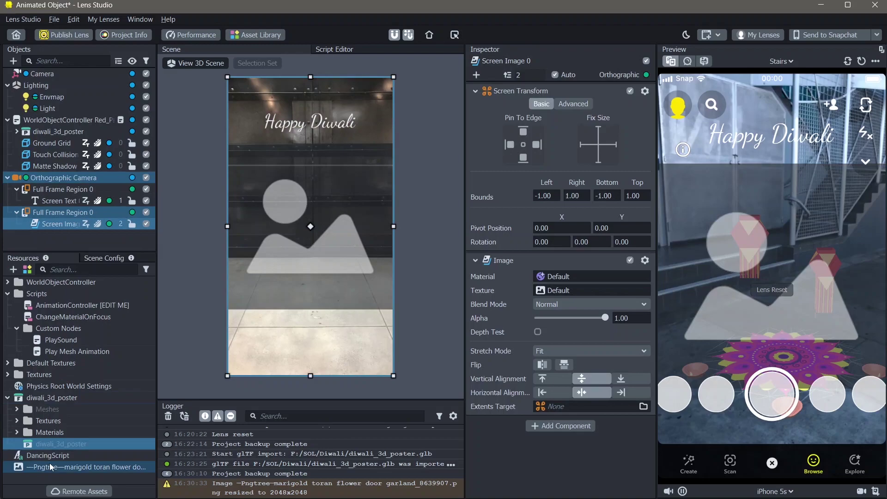
pyautogui.moveTo(49, 463); pyautogui.dragTo(463, 309)
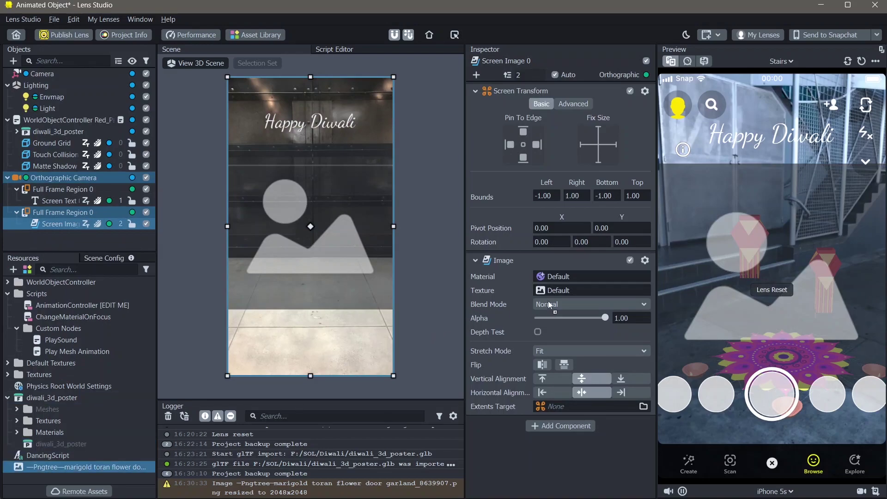
pyautogui.moveTo(548, 301); pyautogui.dragTo(596, 289)
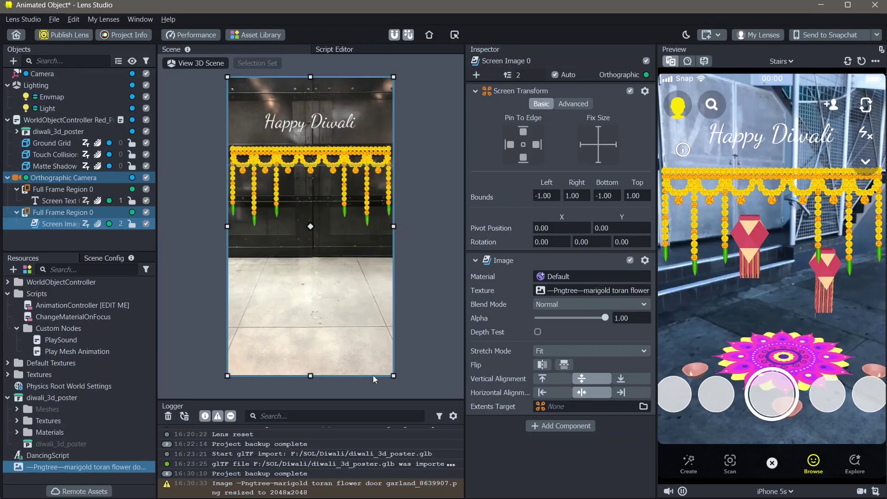
pyautogui.click(570, 354)
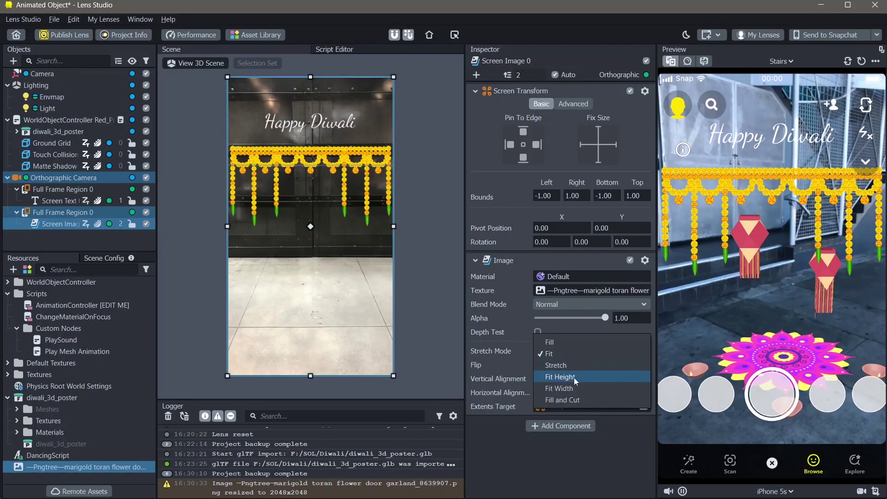
pyautogui.click(575, 400)
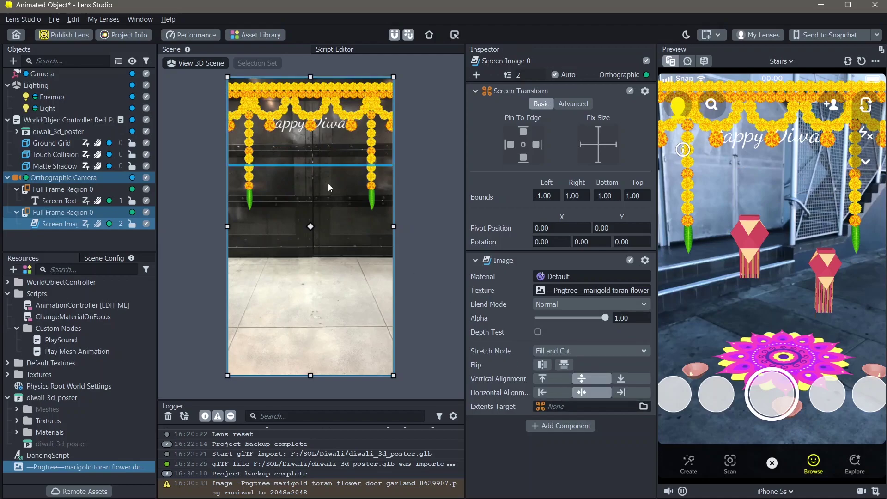
pyautogui.moveTo(321, 253); pyautogui.dragTo(321, 245)
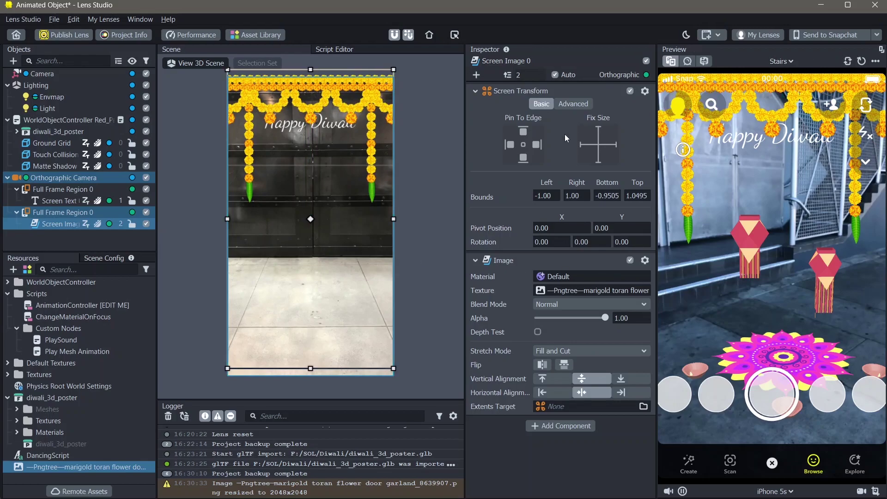
# Move the Happy Diwali text down to just beneath the garland's top swag
pyautogui.click(51, 201)
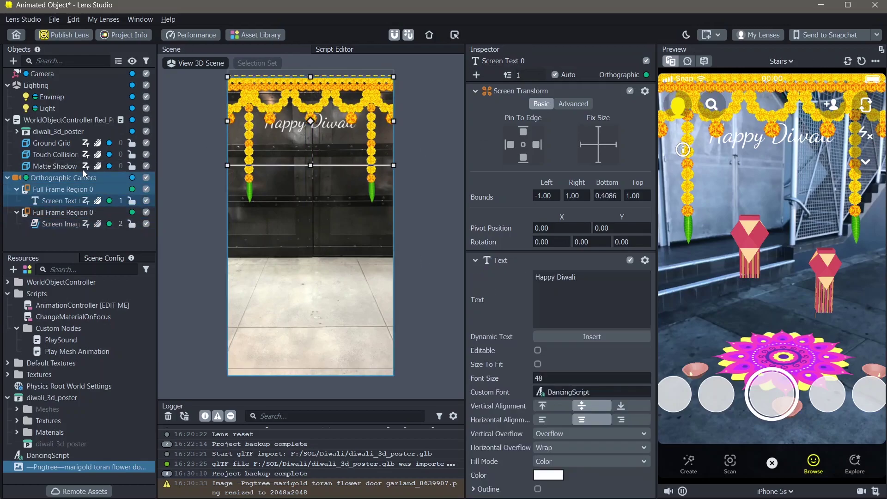
pyautogui.moveTo(299, 141); pyautogui.dragTo(300, 164)
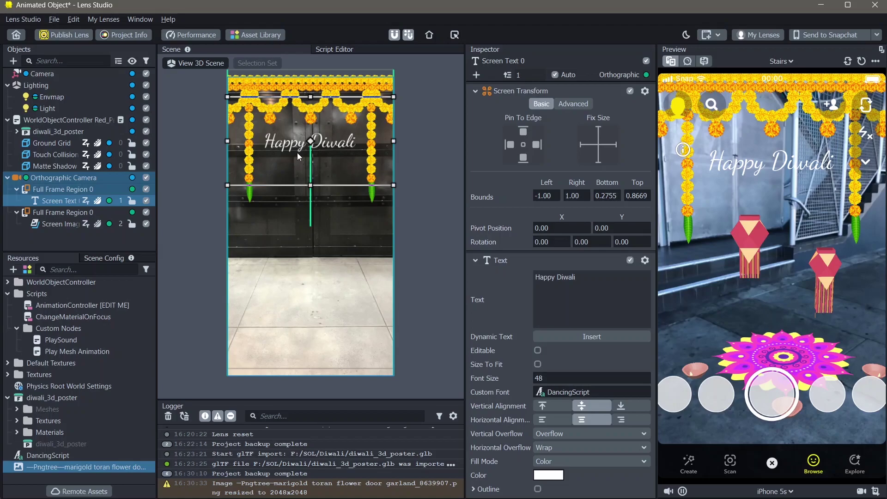
pyautogui.click(430, 176)
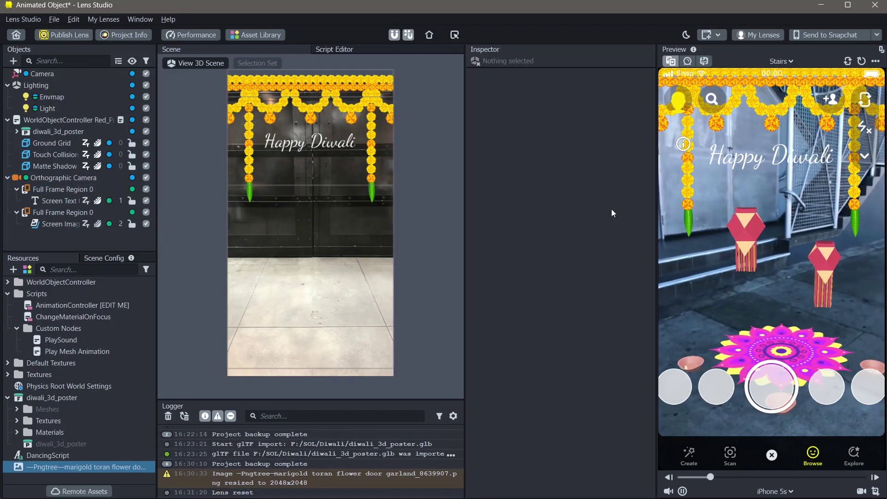